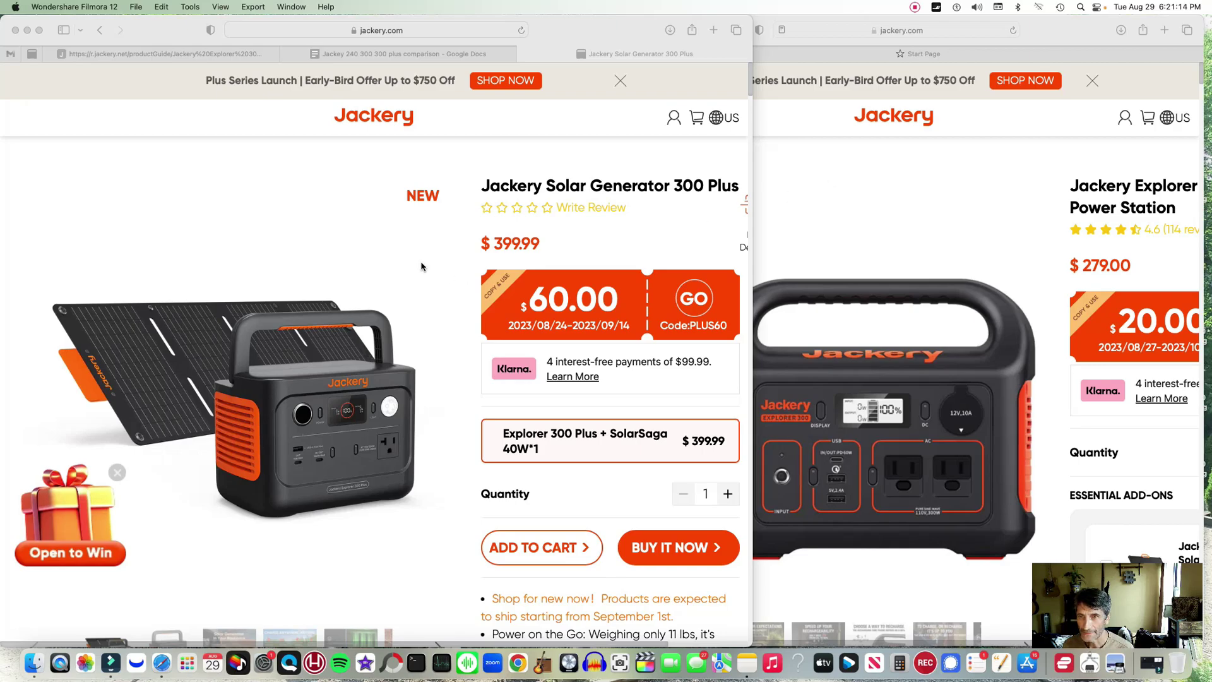
- Bring up the 'Jackey 240 300 300 plus comparison' document and skim its specs table
left_click(295, 187)
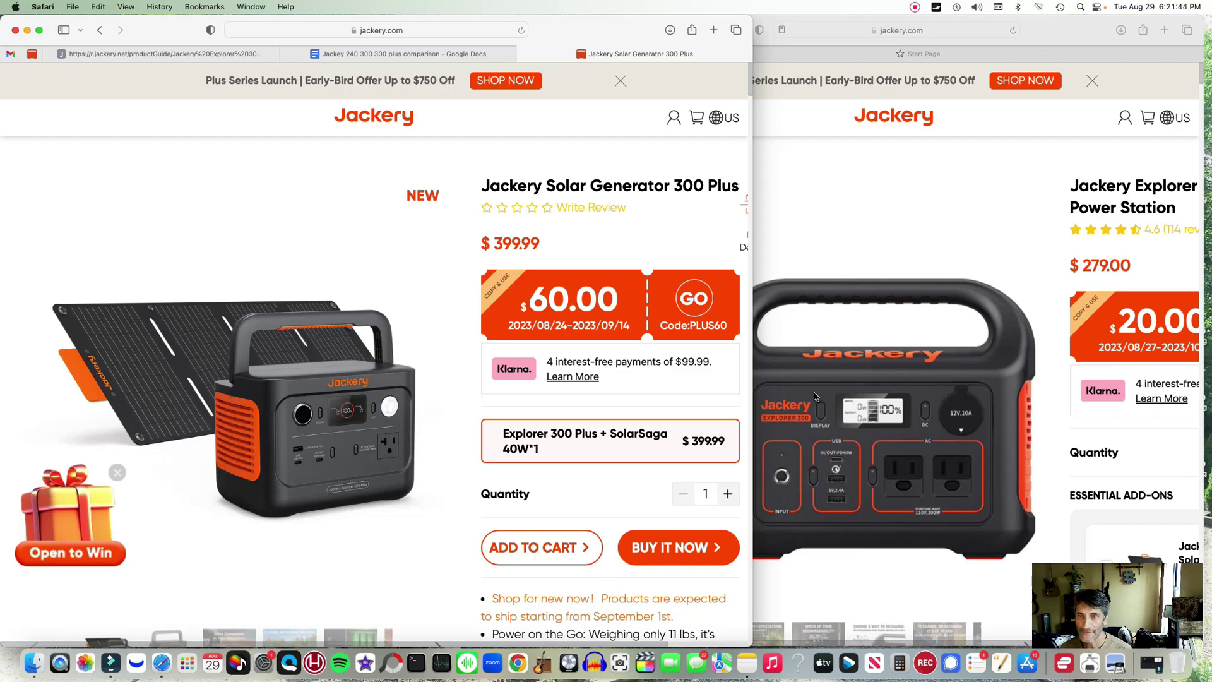
left_click(379, 58)
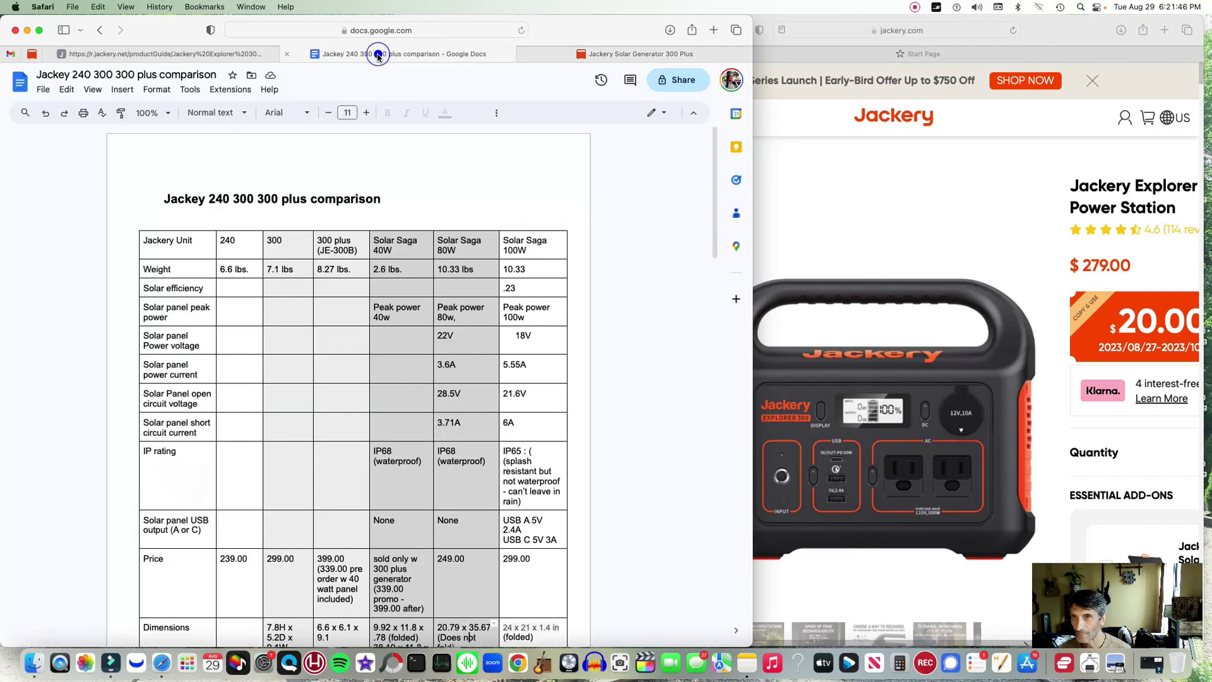
scroll(480, 291, "down", 7)
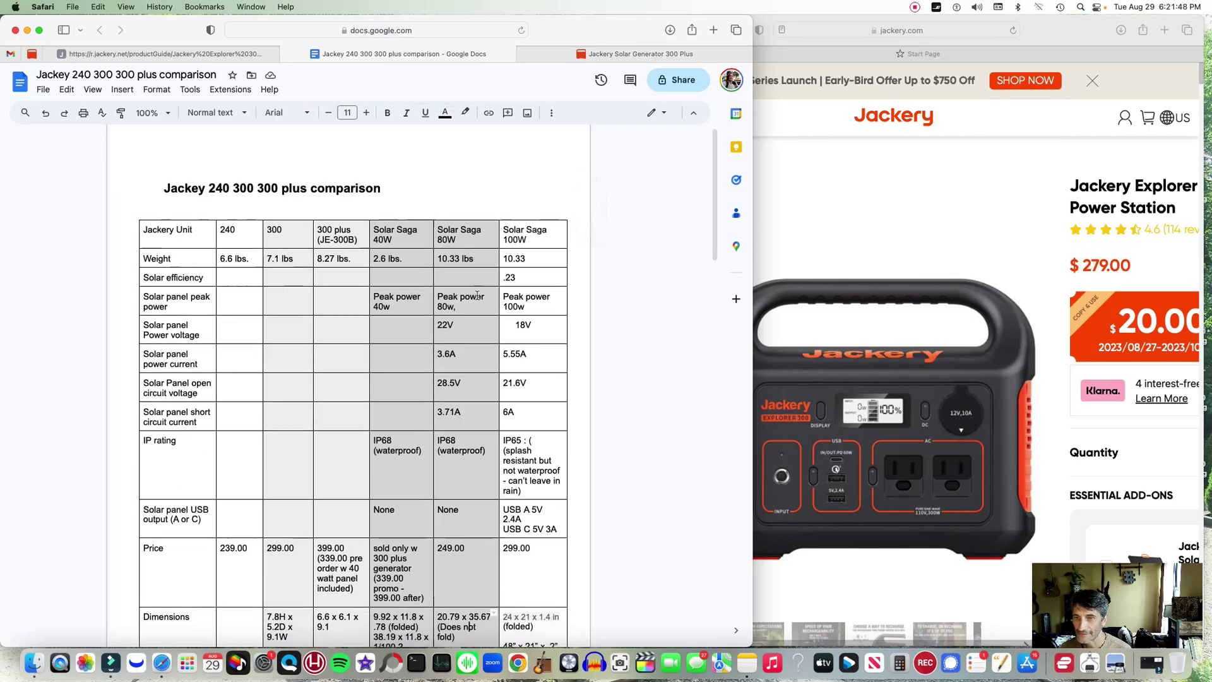
scroll(480, 290, "up", 7)
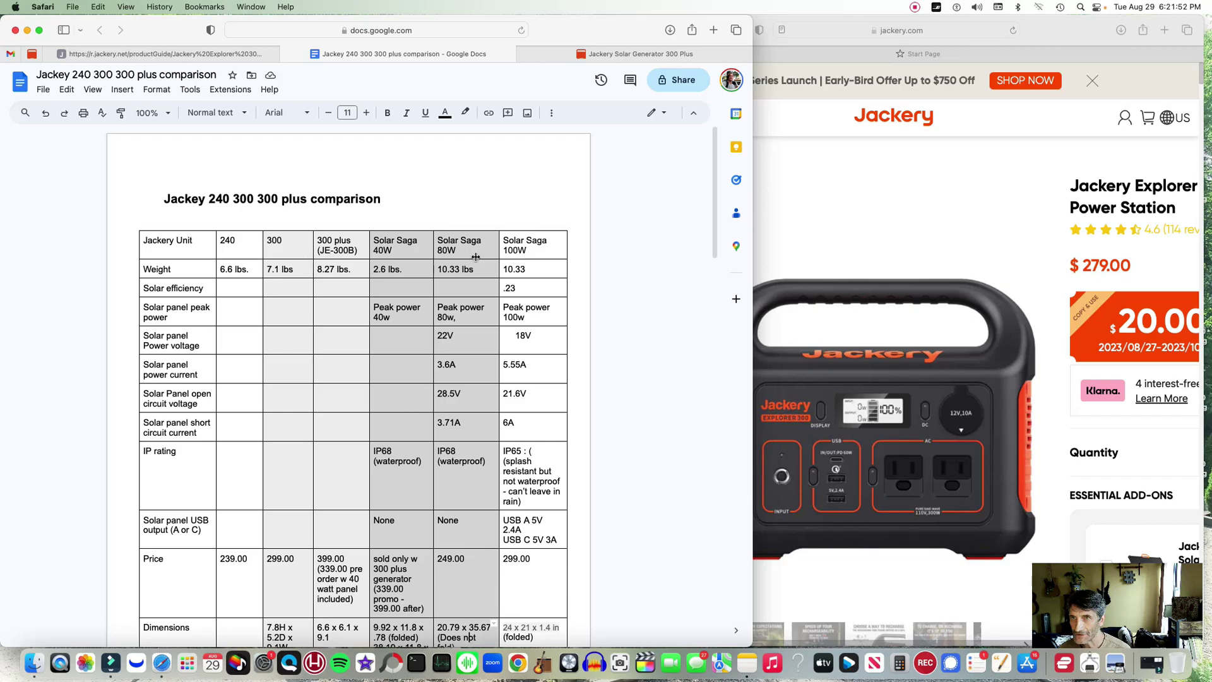
- Compare the Solar Generator 300 Plus page ($399.99) against the Explorer 300 page ($279.00)
left_click(588, 54)
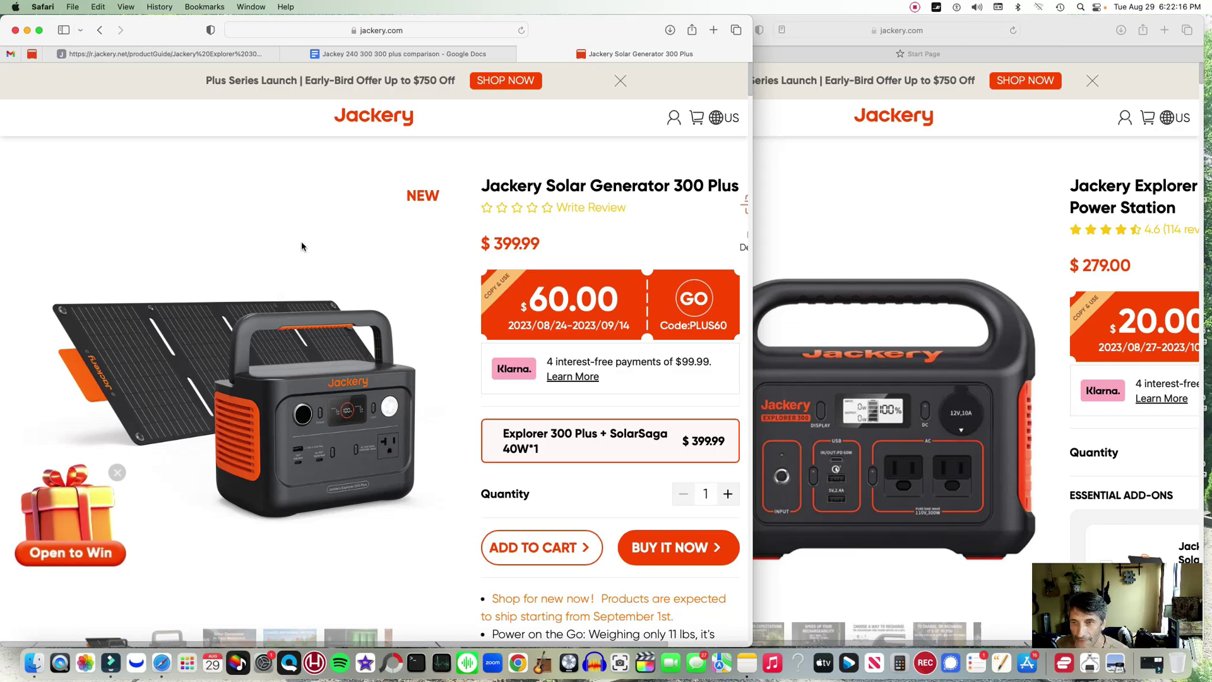
left_click(868, 211)
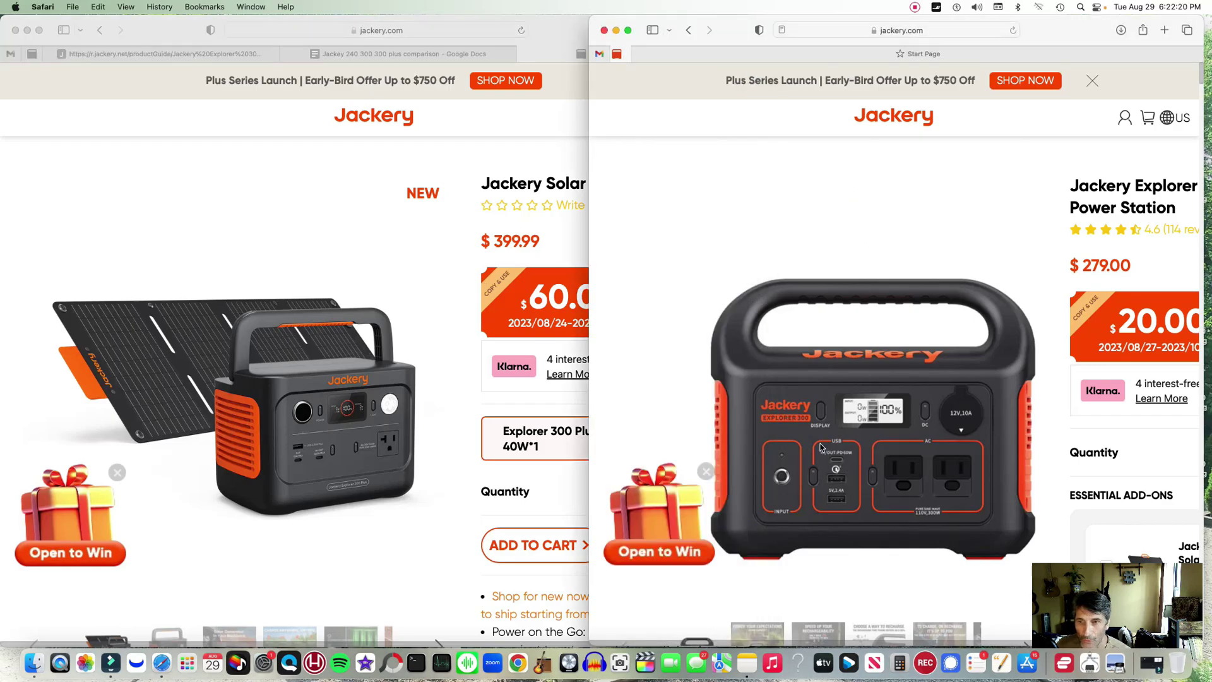
left_click(762, 195)
left_click(323, 260)
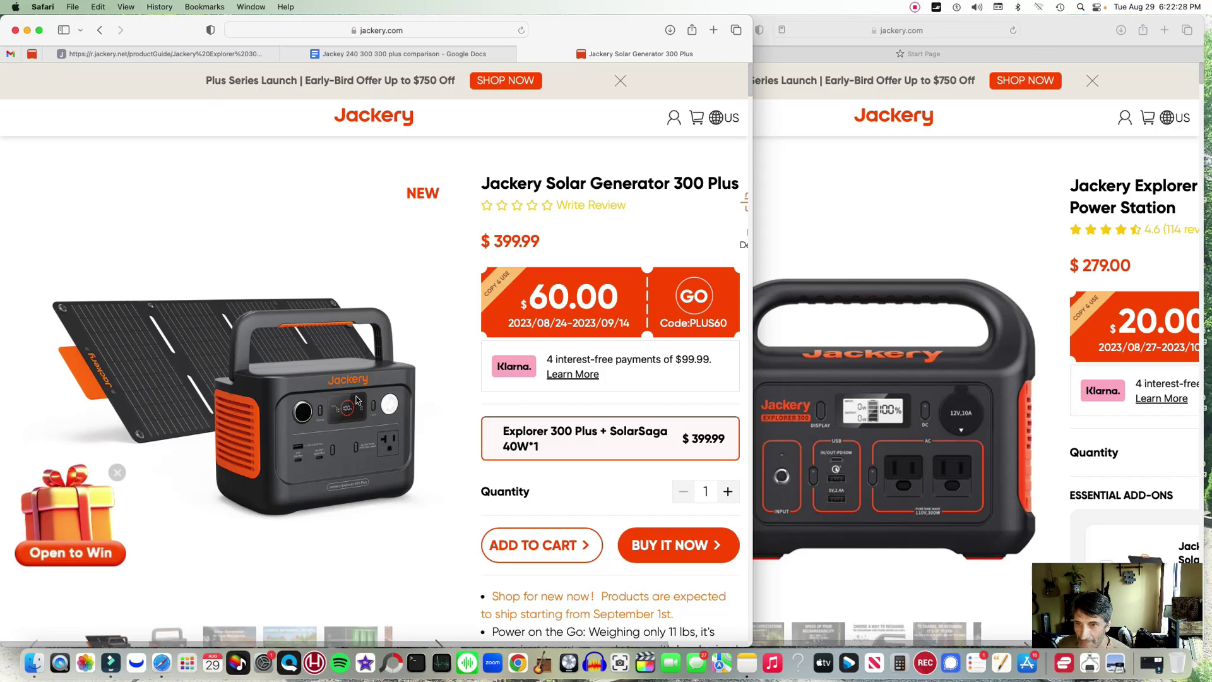
- Review the comparison table down to the Warranty row, then return to the 300 Plus product page
left_click(392, 53)
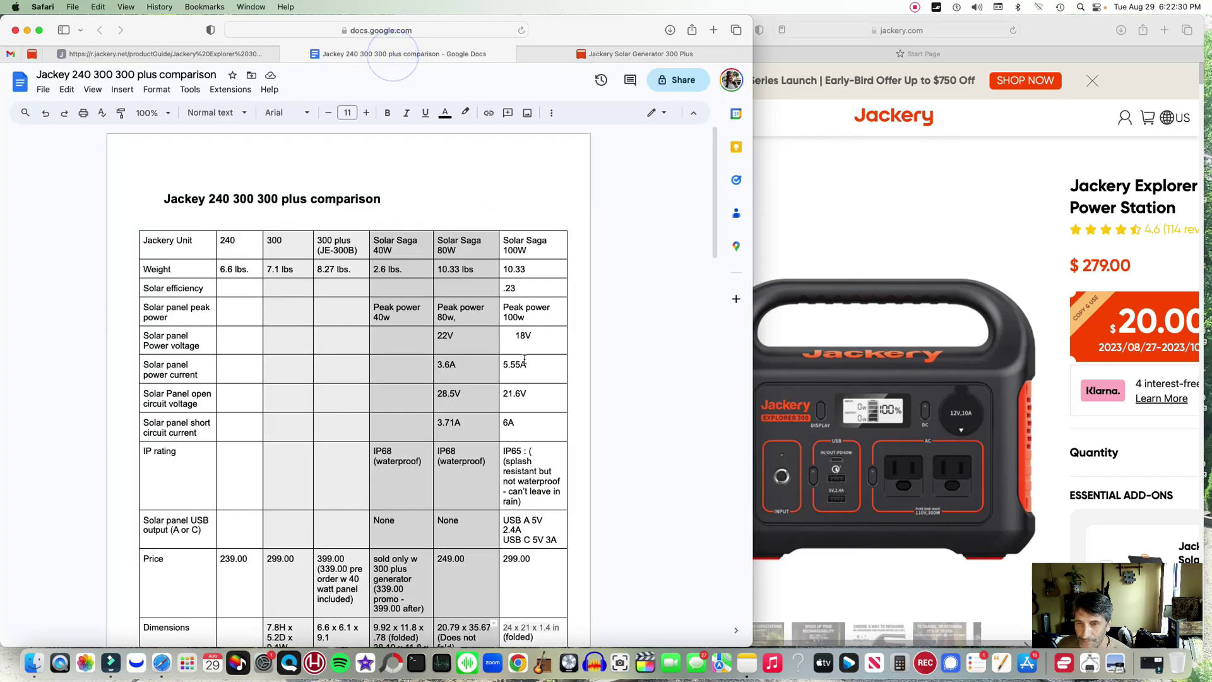
scroll(523, 359, "down", 5)
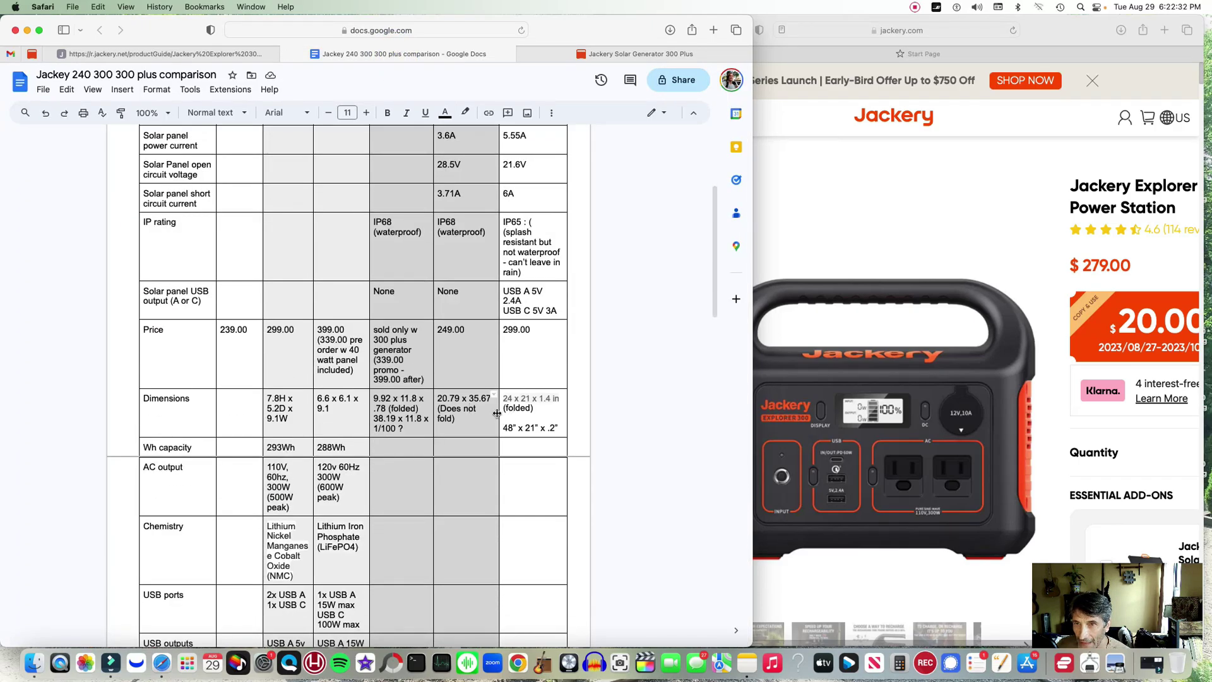
scroll(449, 391, "down", 15)
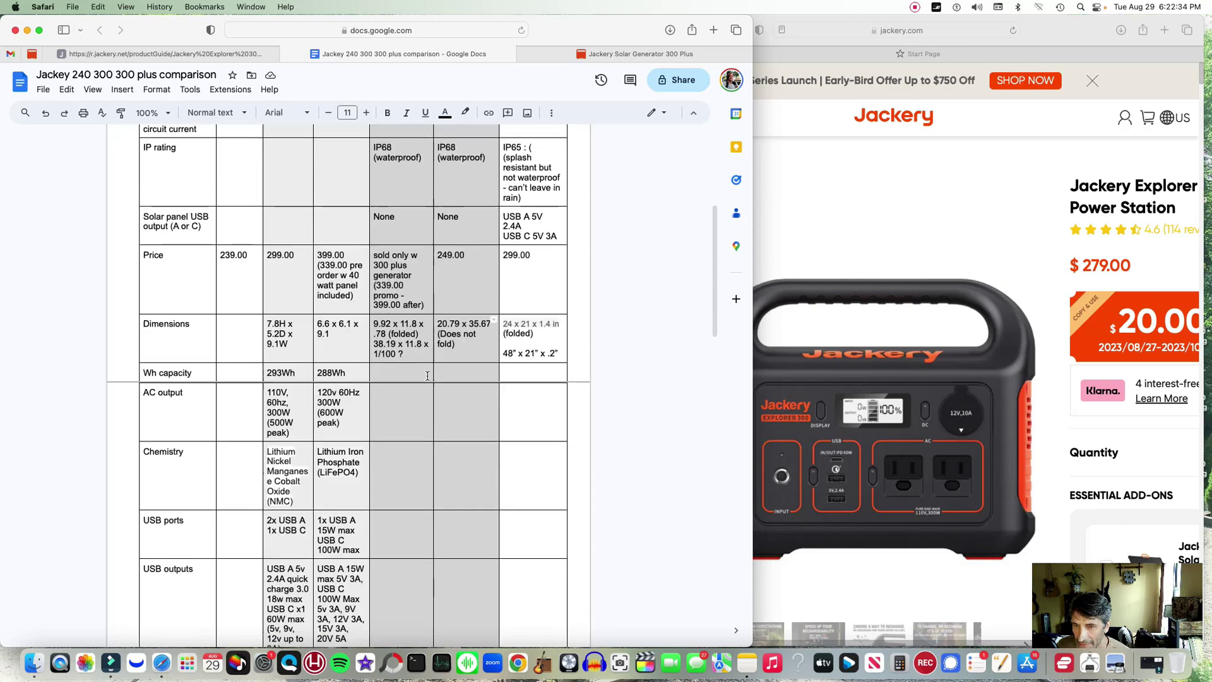
scroll(427, 376, "up", 10)
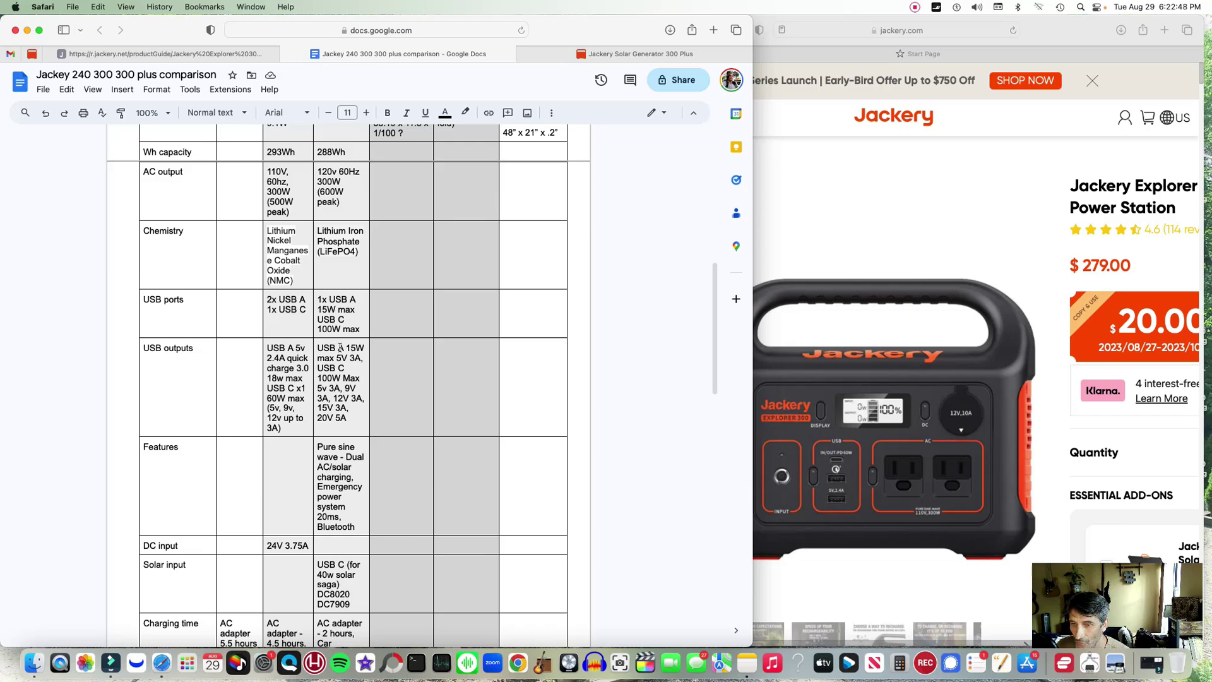
scroll(337, 346, "down", 10)
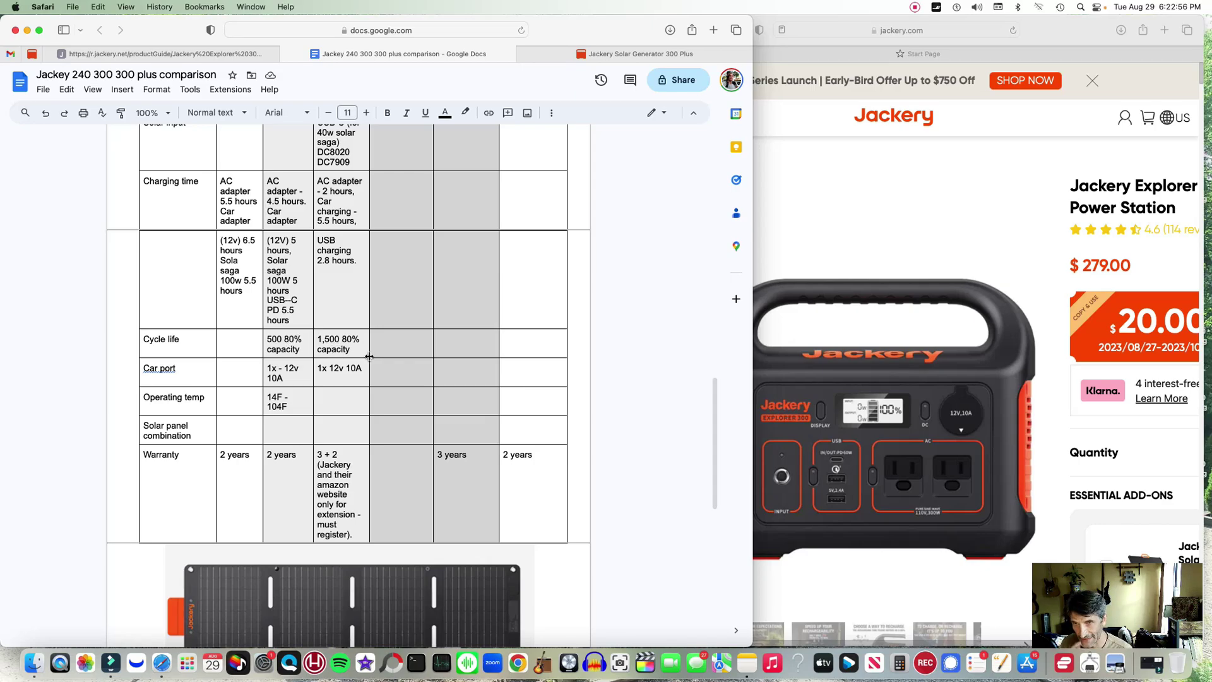
scroll(508, 161, "up", 20)
left_click(607, 54)
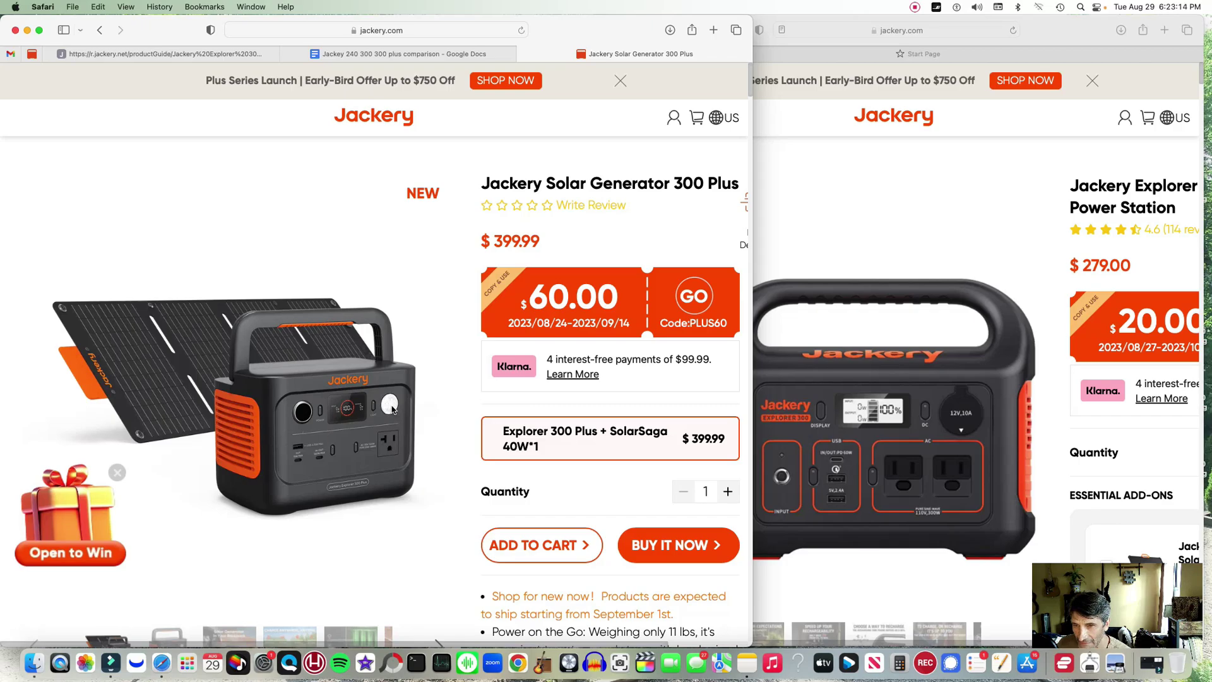
left_click(391, 447)
left_click(900, 511)
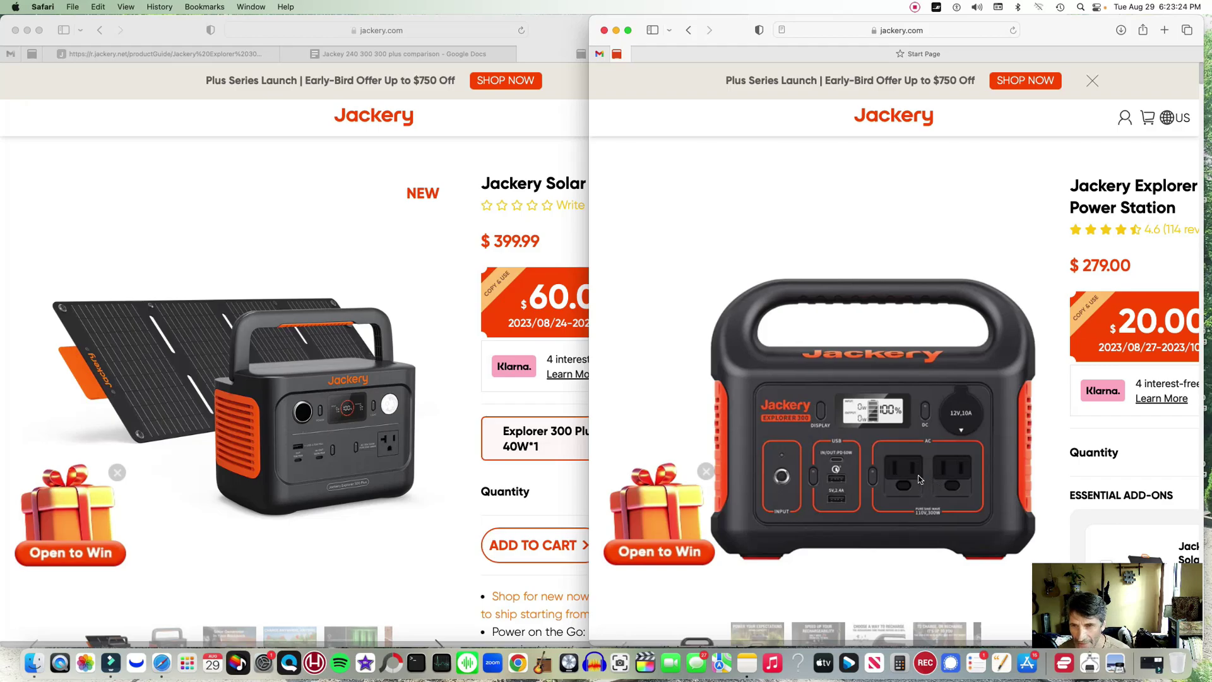
left_click(360, 471)
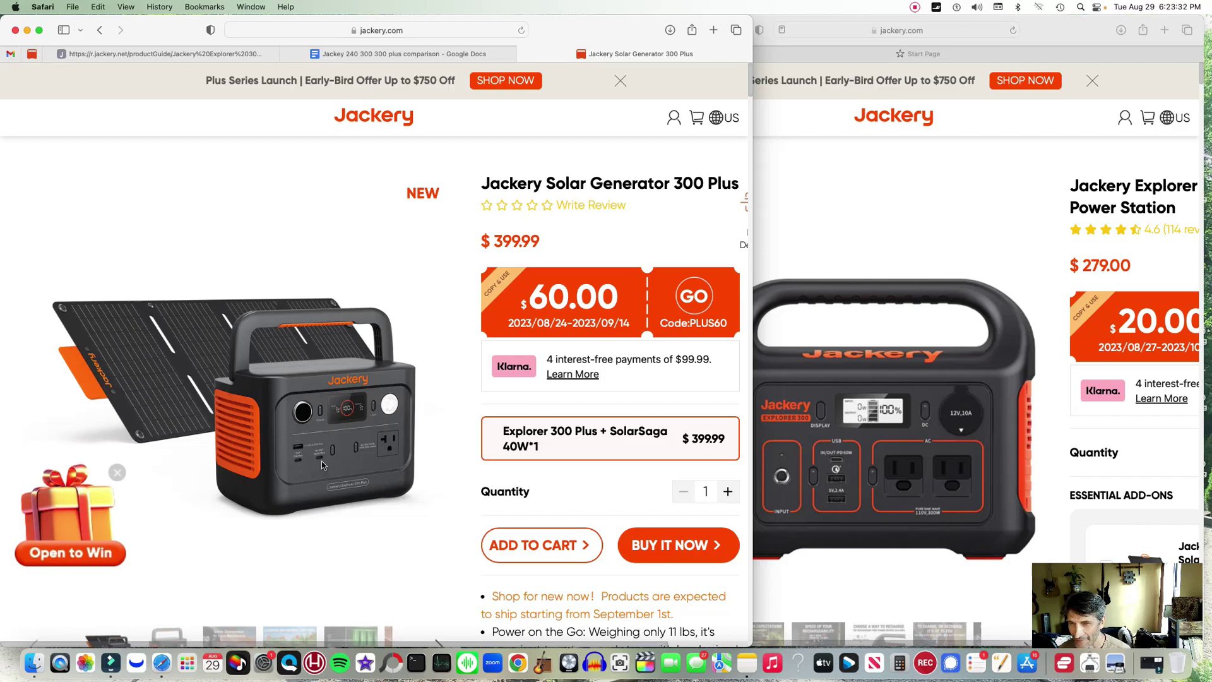
left_click(320, 467)
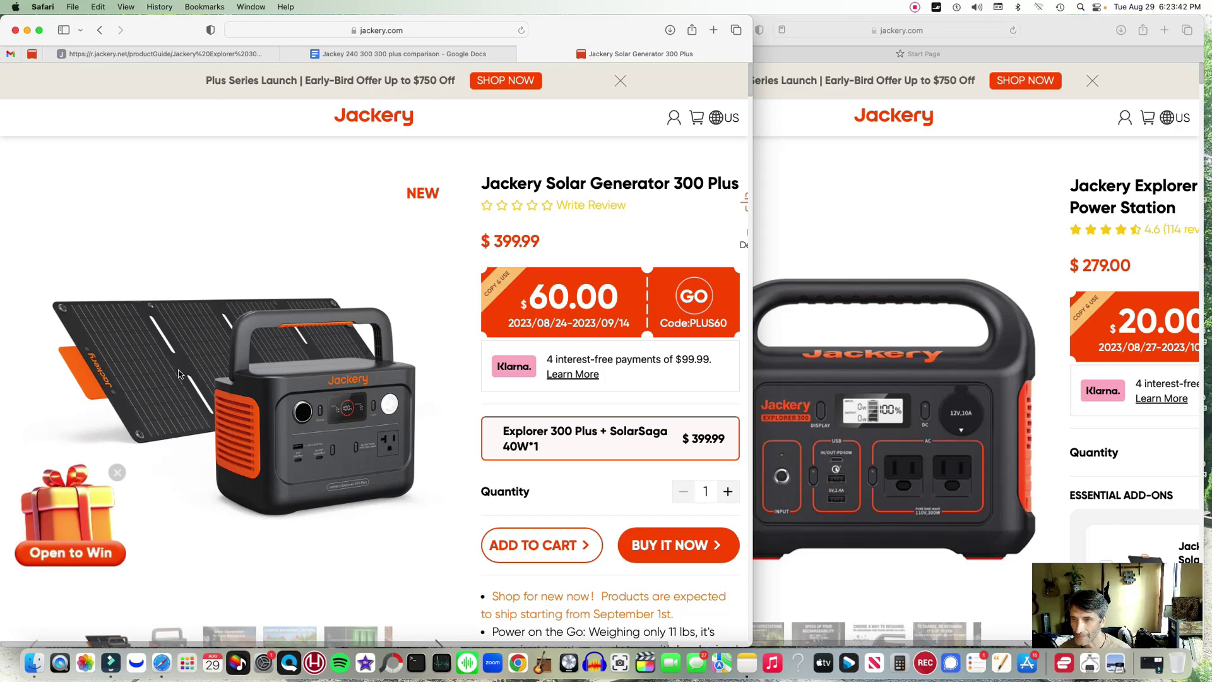
scroll(451, 468, "down", 8)
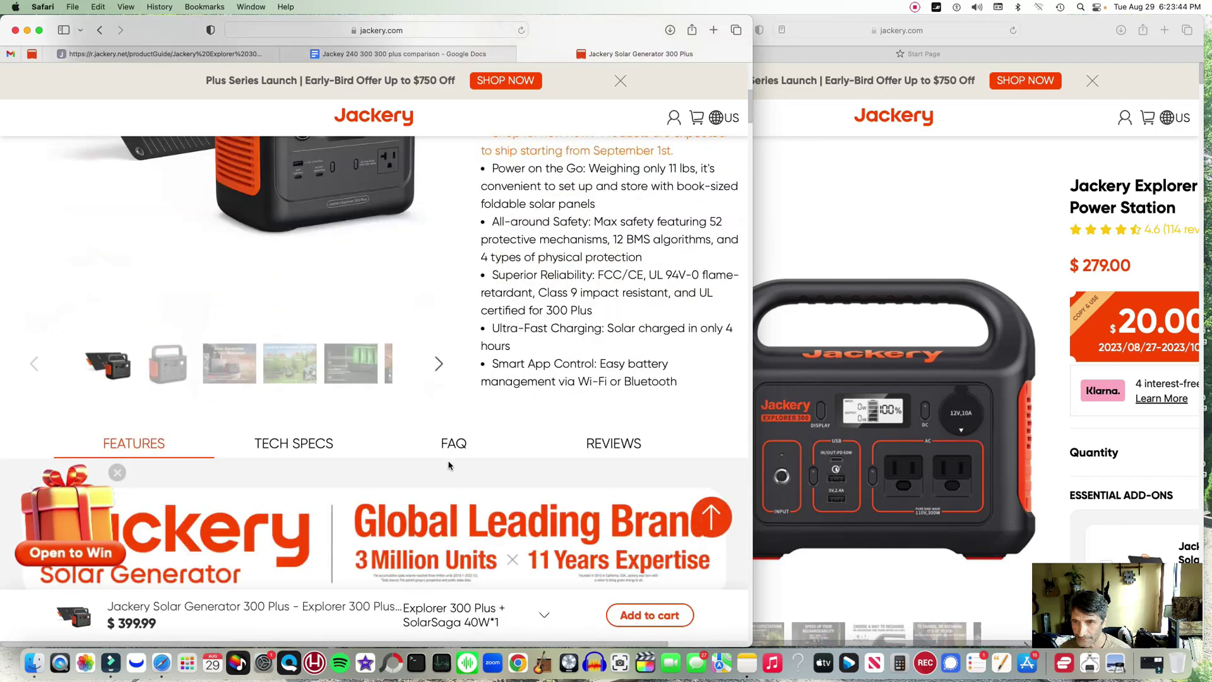
scroll(460, 436, "up", 8)
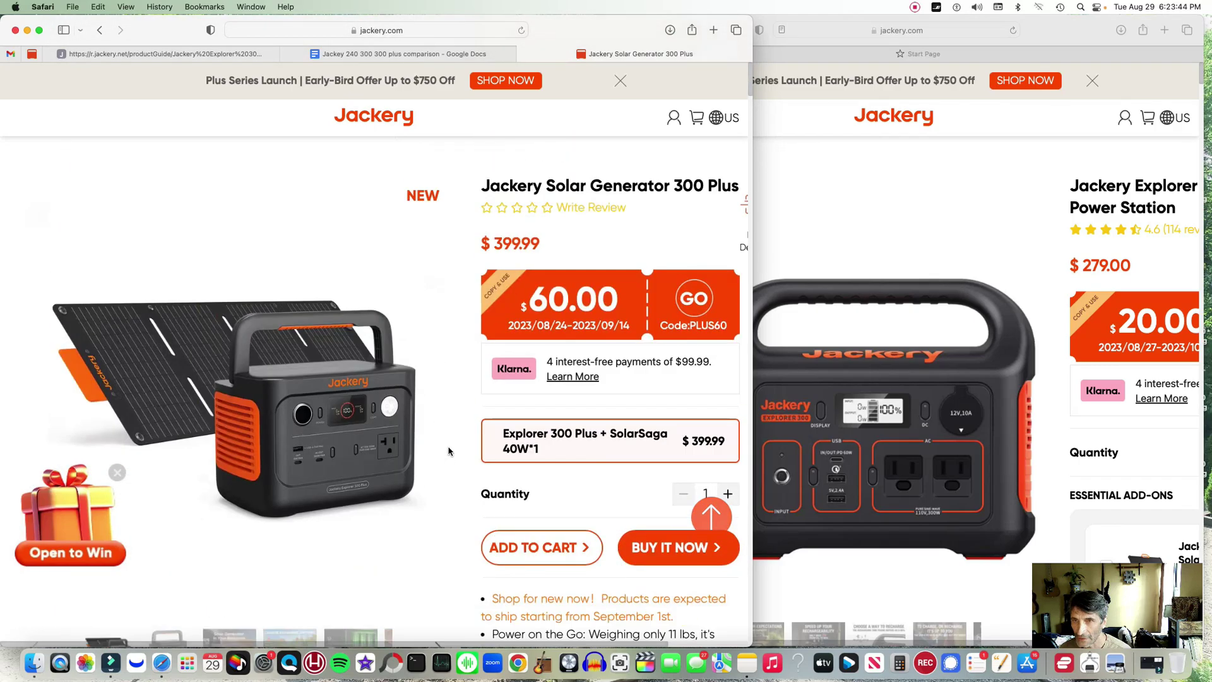
left_click(384, 54)
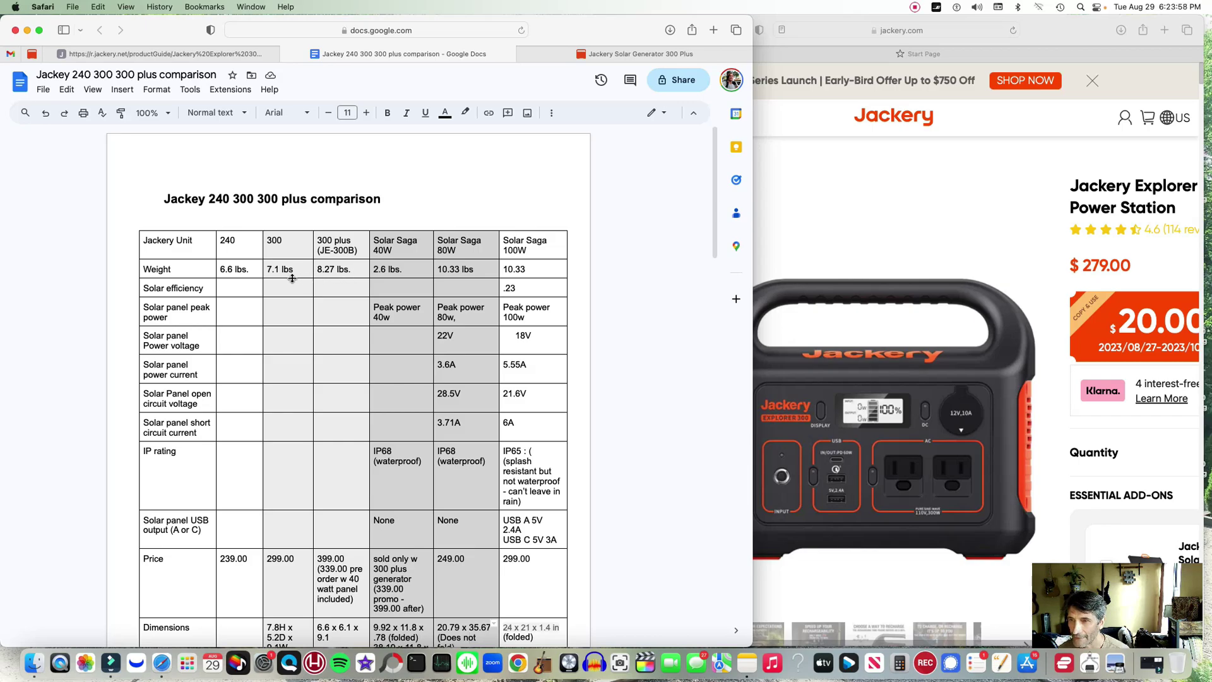
scroll(308, 288, "down", 2)
scroll(308, 288, "down", 5)
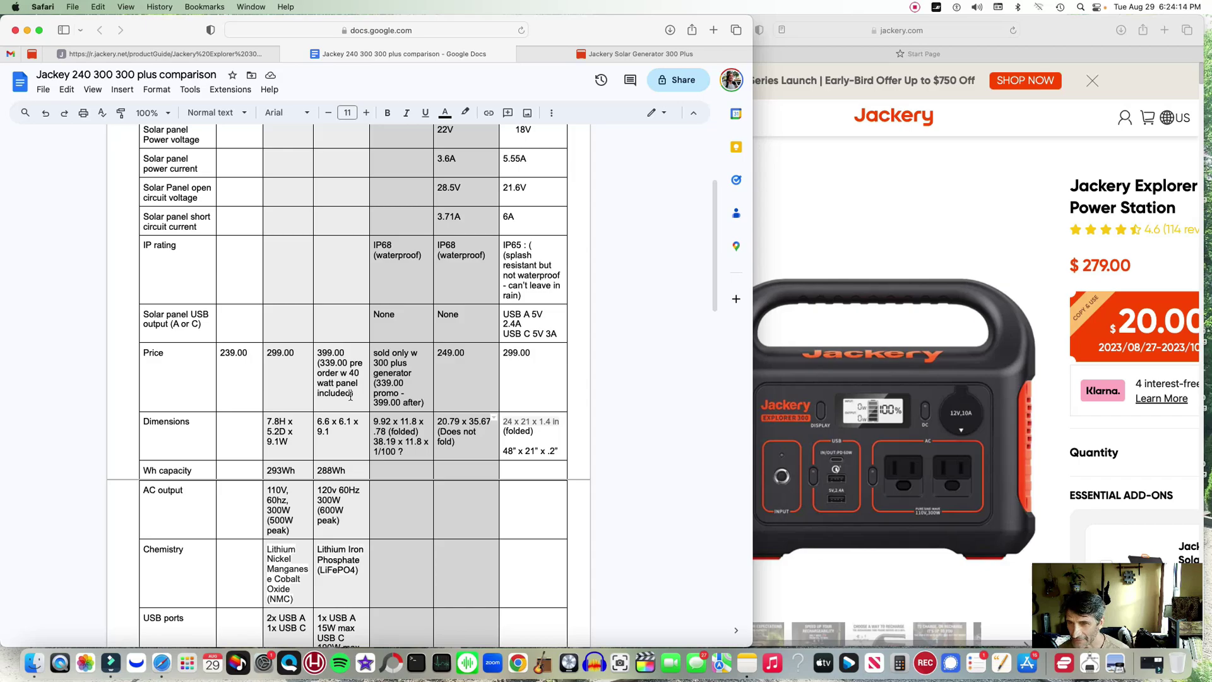
scroll(349, 394, "down", 2)
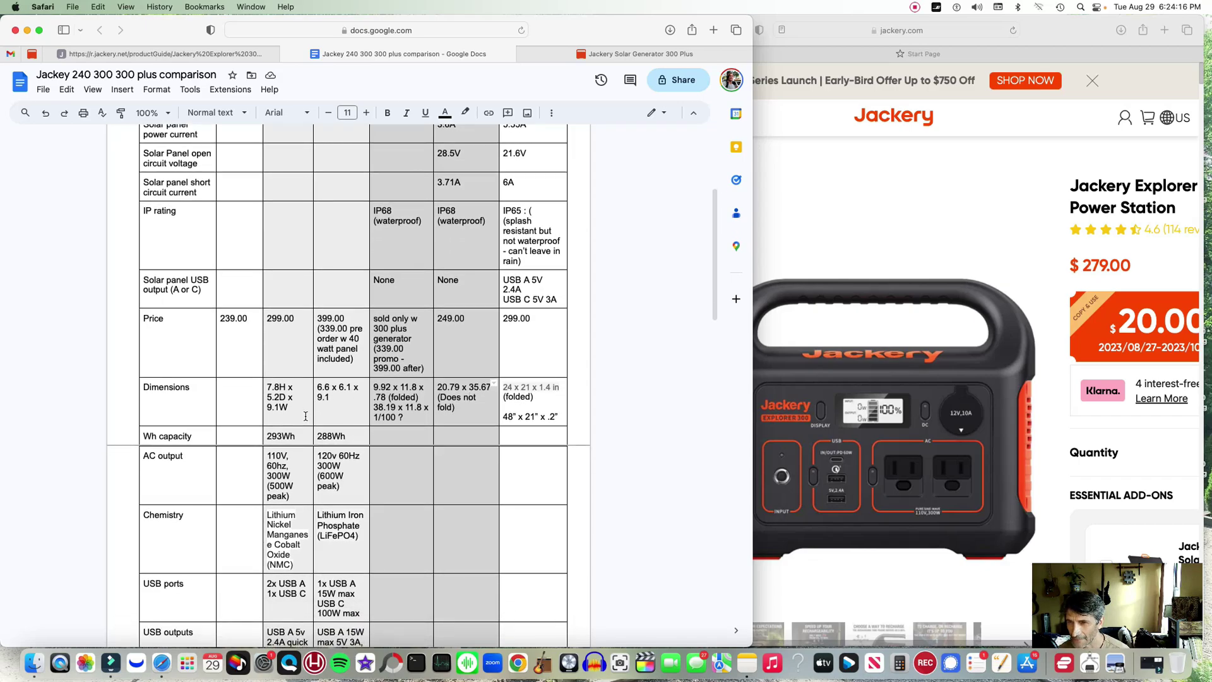
scroll(306, 416, "down", 1)
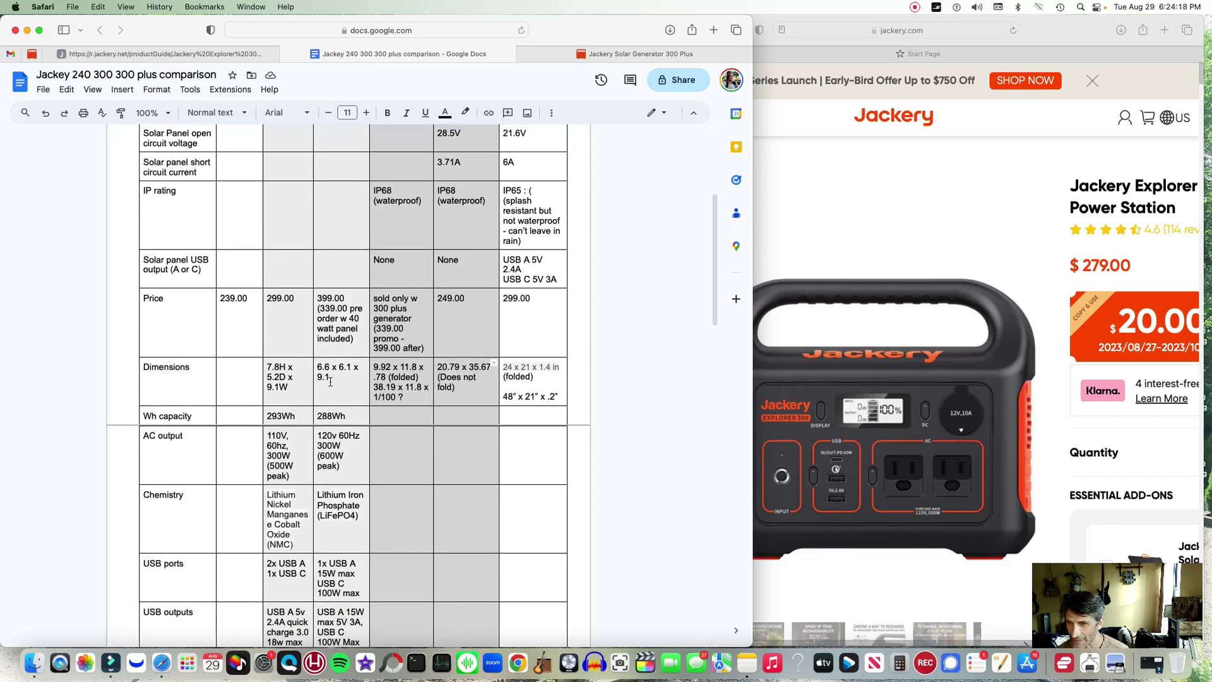
left_click(289, 383)
left_click(340, 387)
left_click(297, 394)
scroll(361, 403, "down", 1)
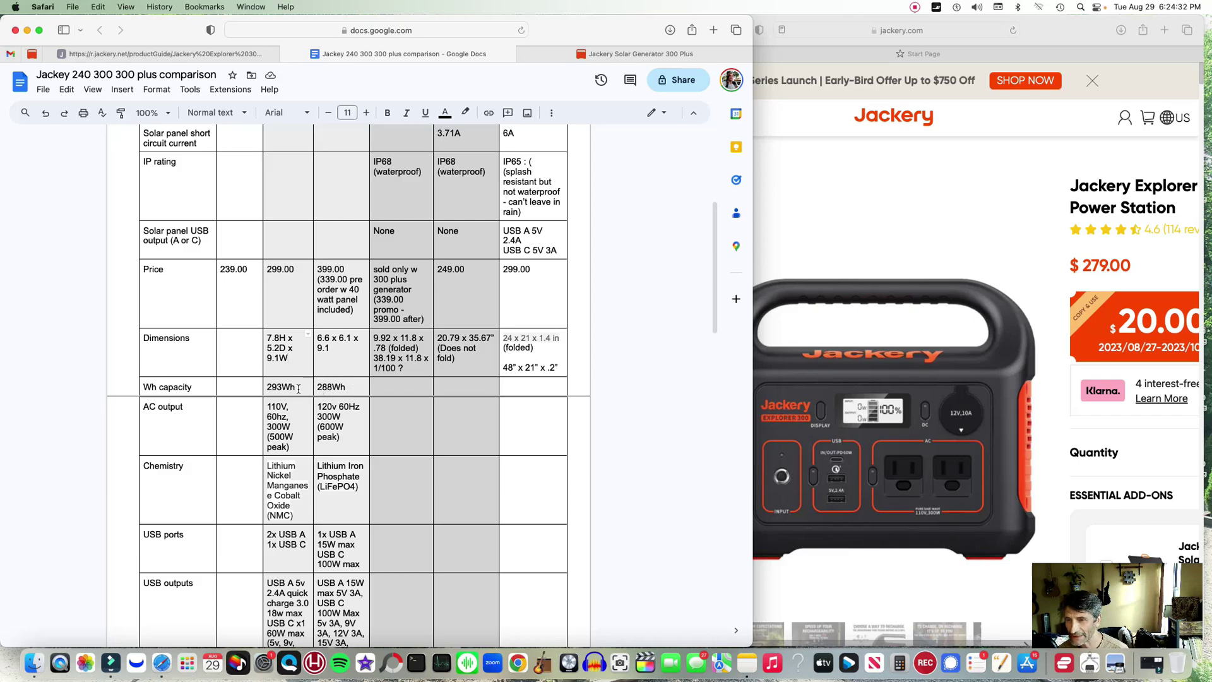
scroll(296, 387, "down", 2)
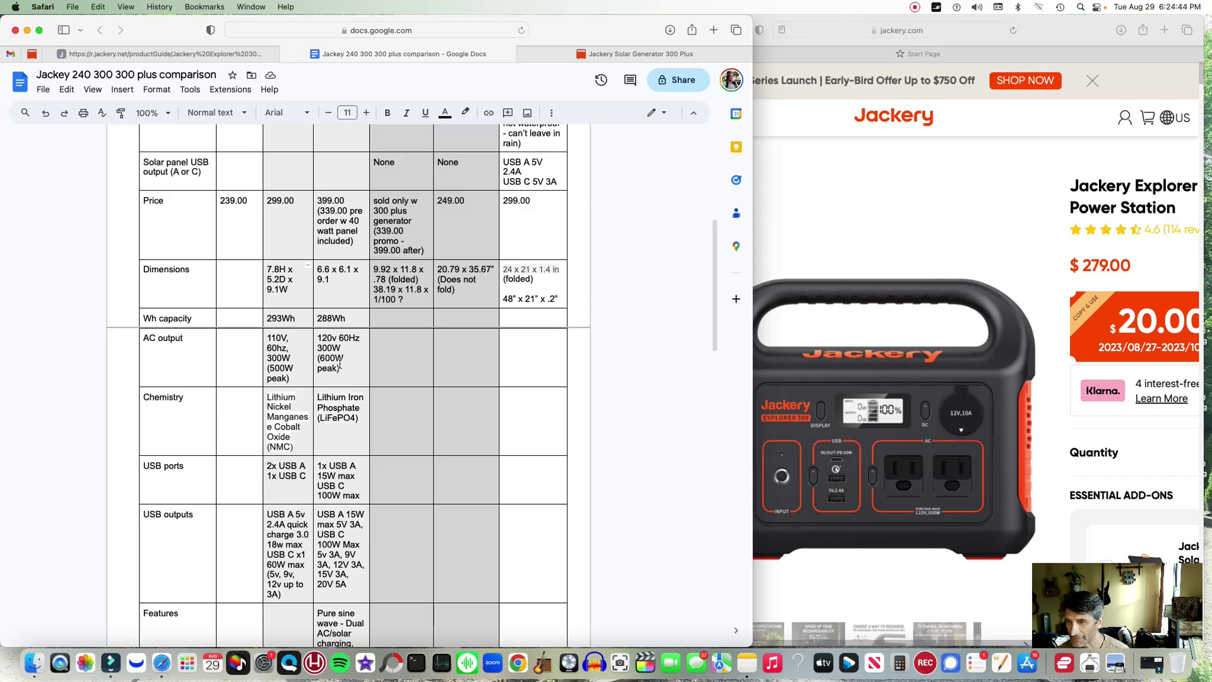
scroll(318, 395, "down", 5)
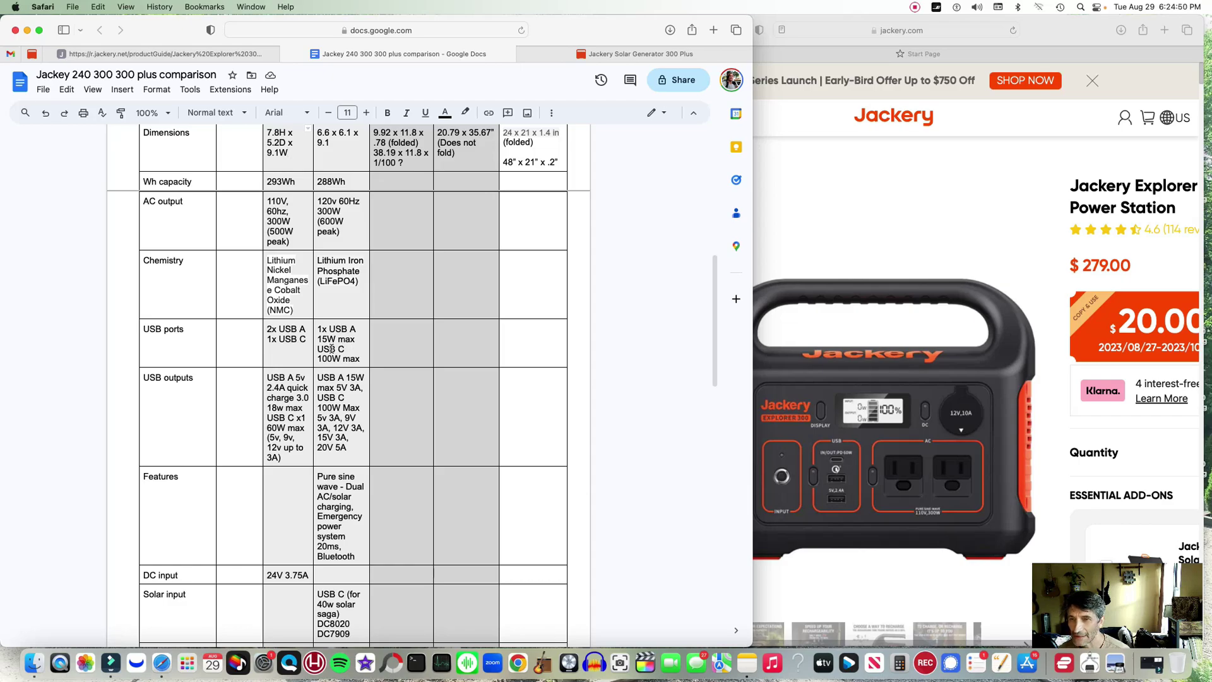
scroll(332, 430, "down", 1)
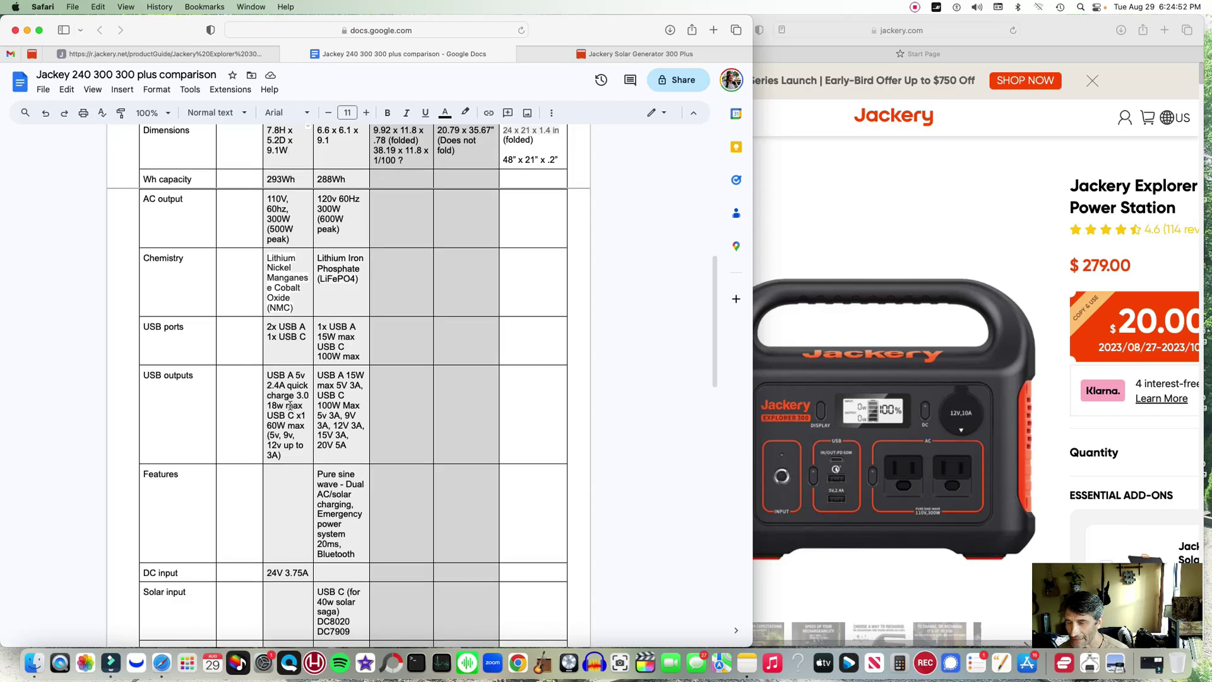
left_click_drag(290, 405, 328, 428)
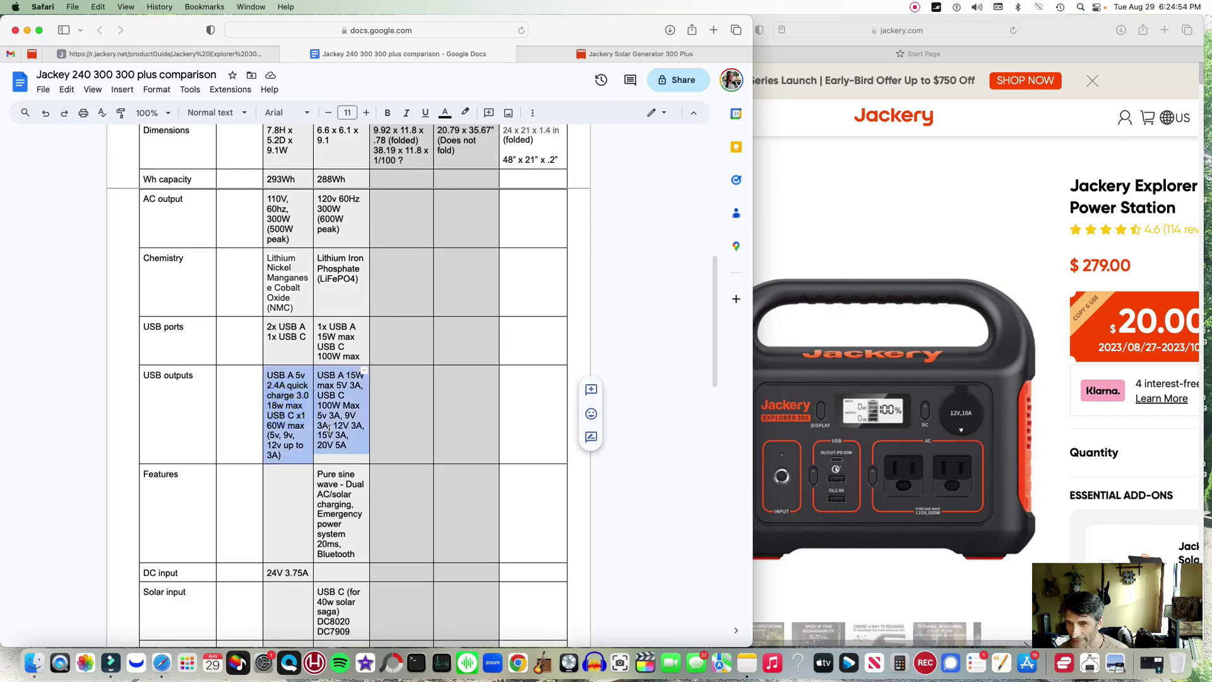
scroll(341, 424, "down", 5)
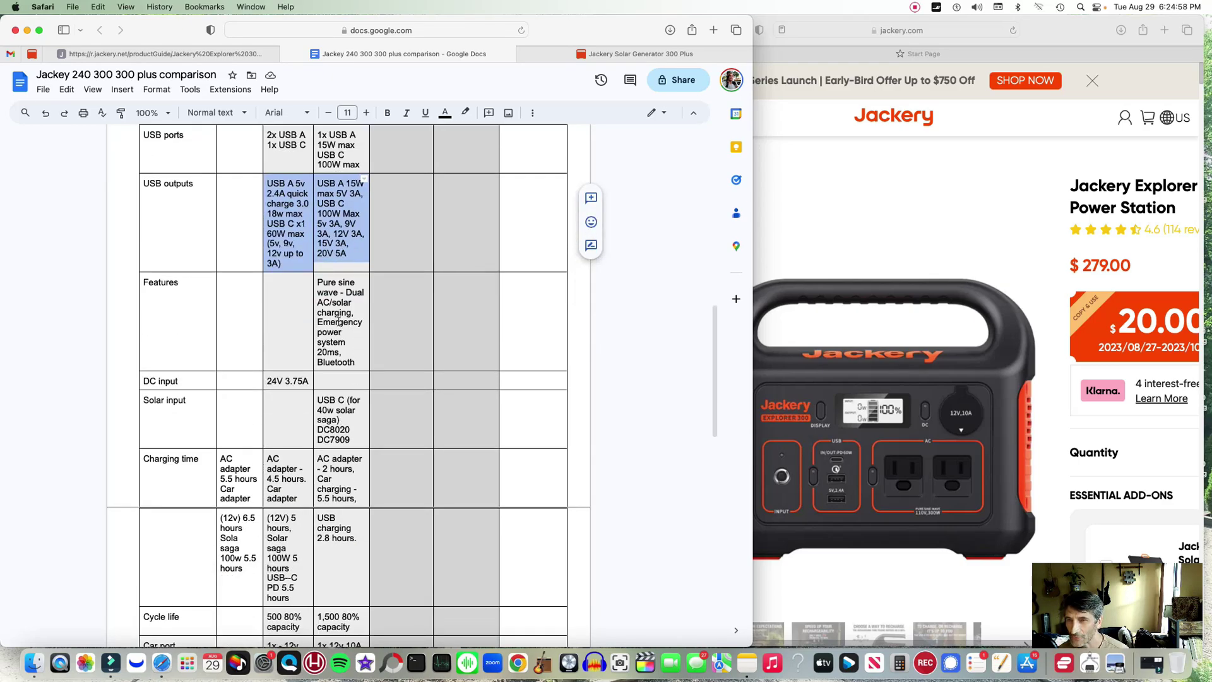
left_click(281, 311)
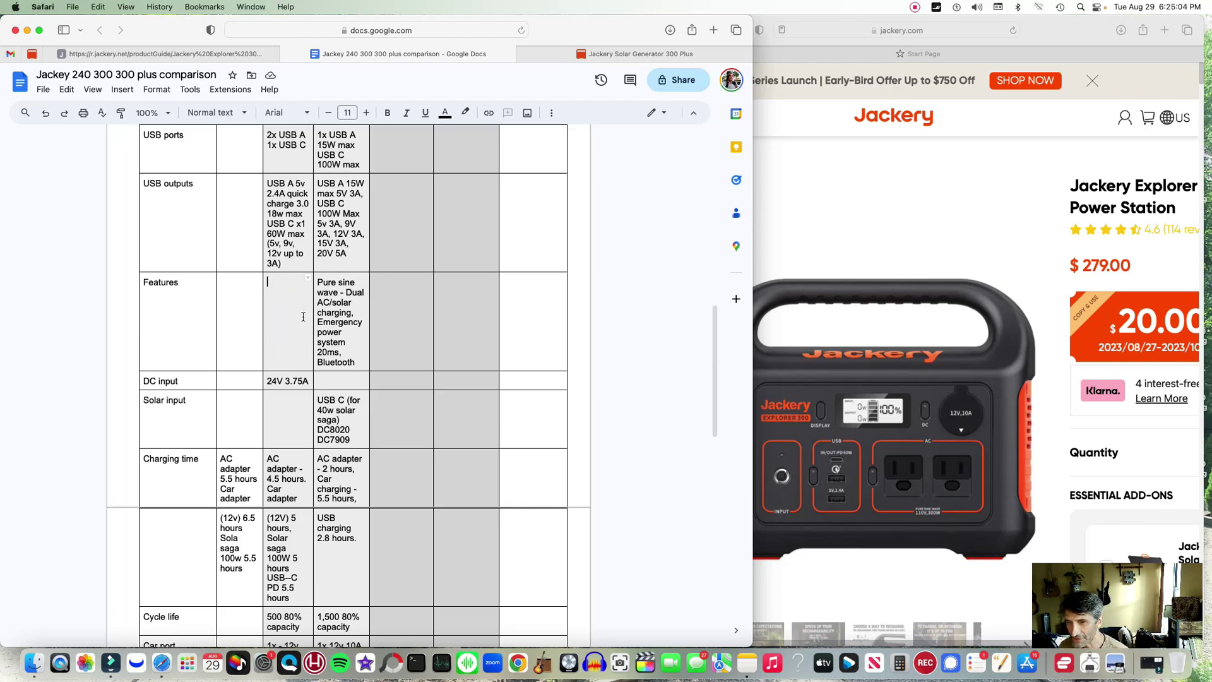
scroll(400, 391, "down", 1)
scroll(401, 392, "down", 3)
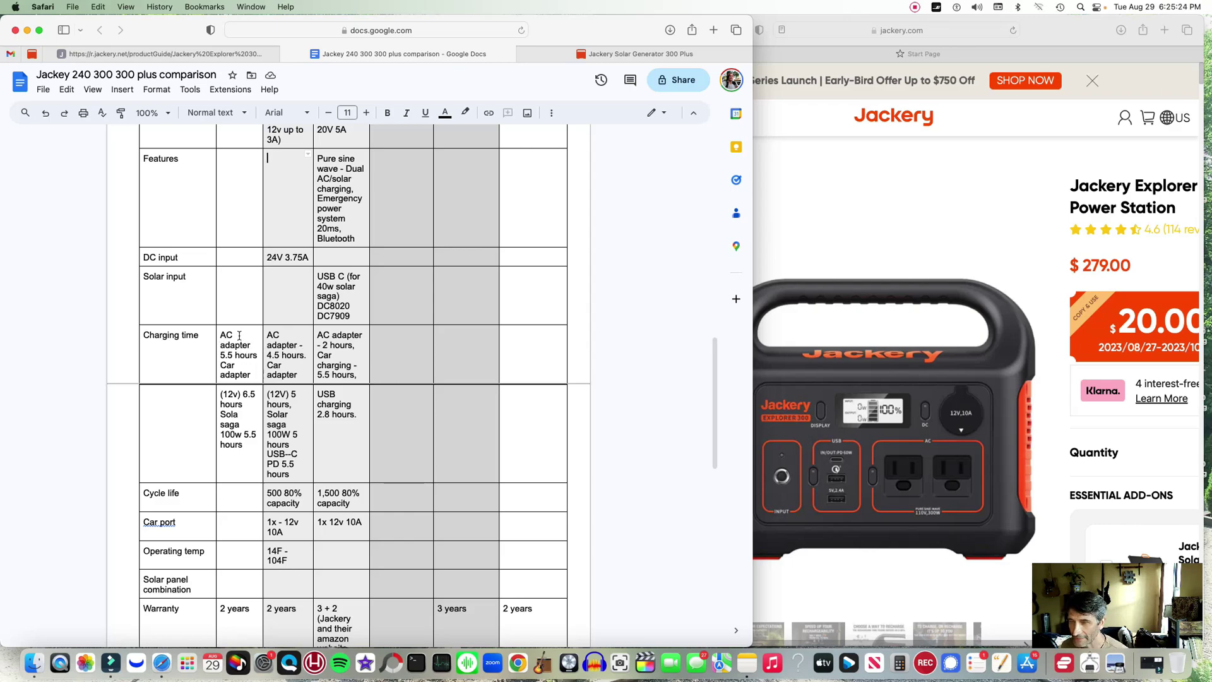
scroll(260, 346, "up", 10)
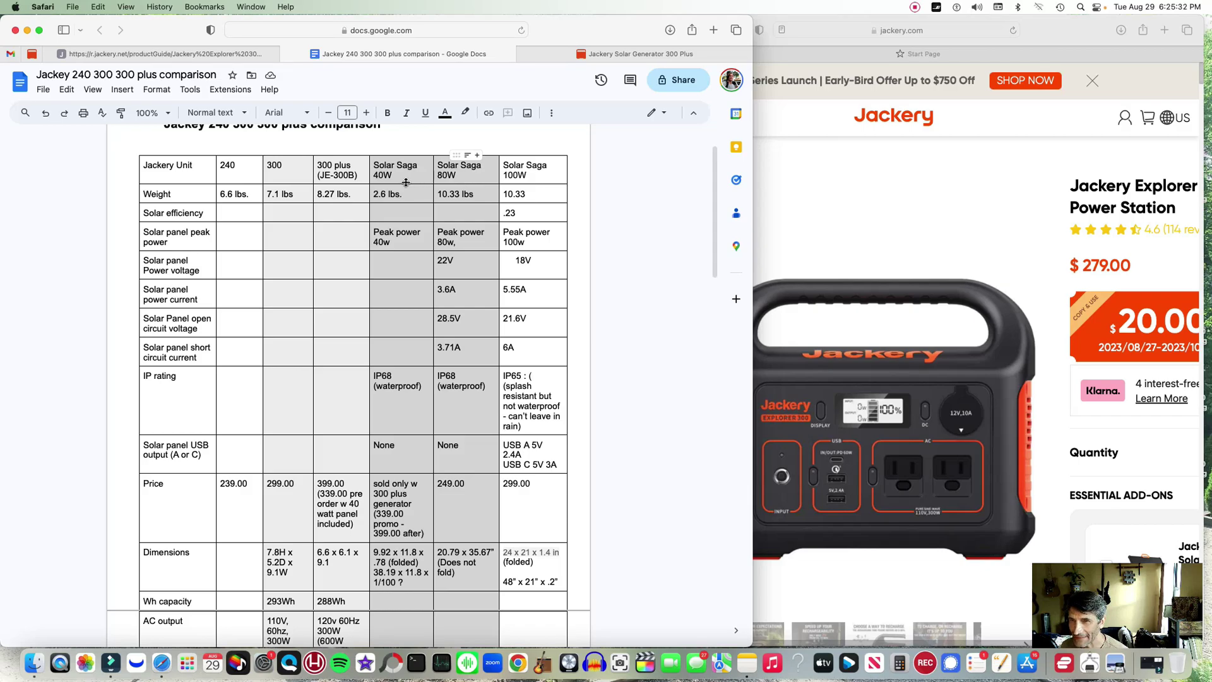
scroll(316, 304, "down", 5)
scroll(314, 338, "down", 3)
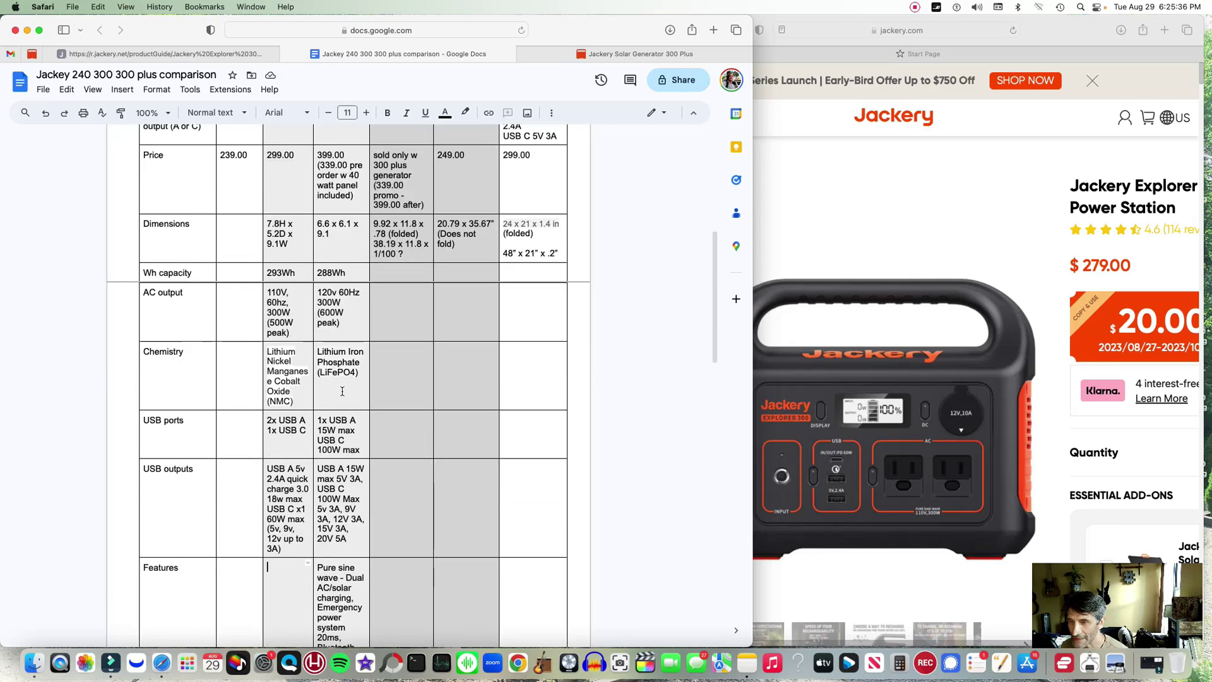
scroll(343, 391, "down", 10)
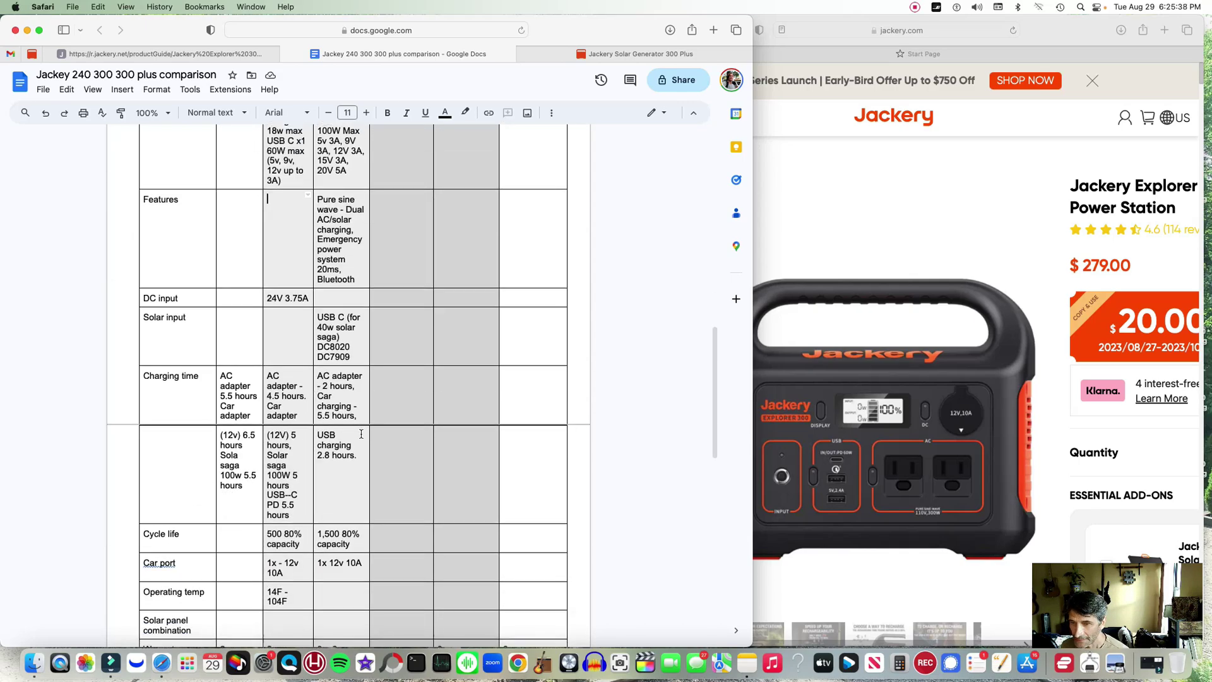
scroll(361, 434, "down", 3)
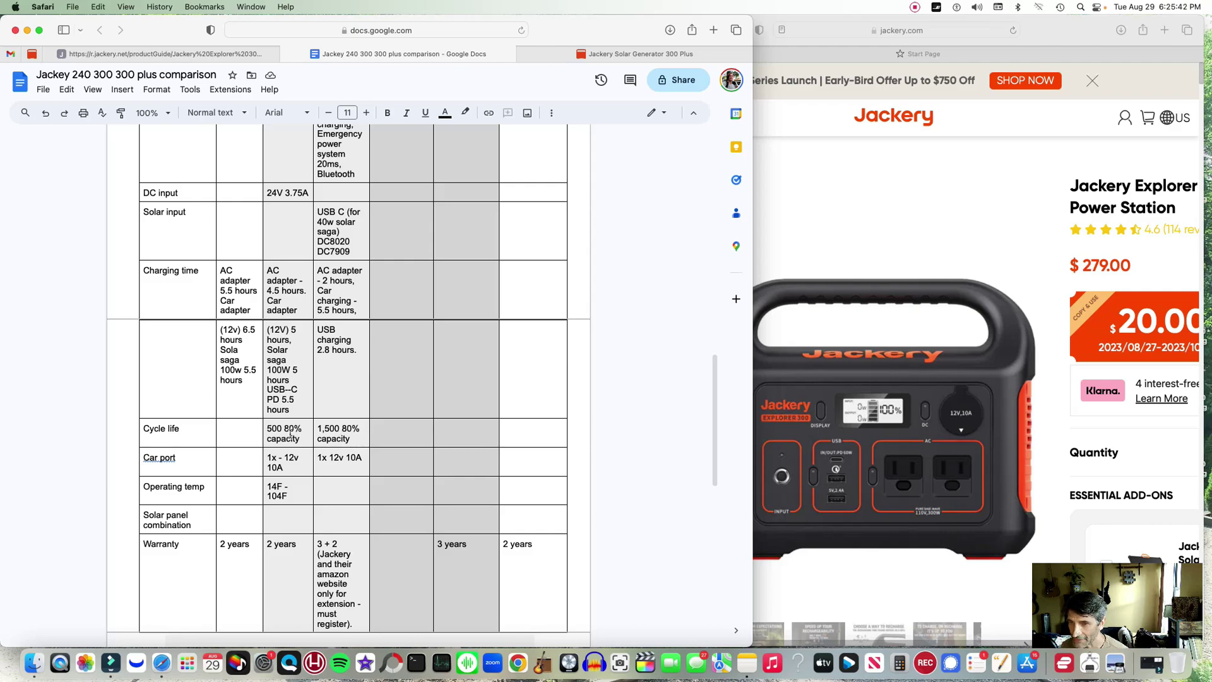
scroll(289, 435, "down", 2)
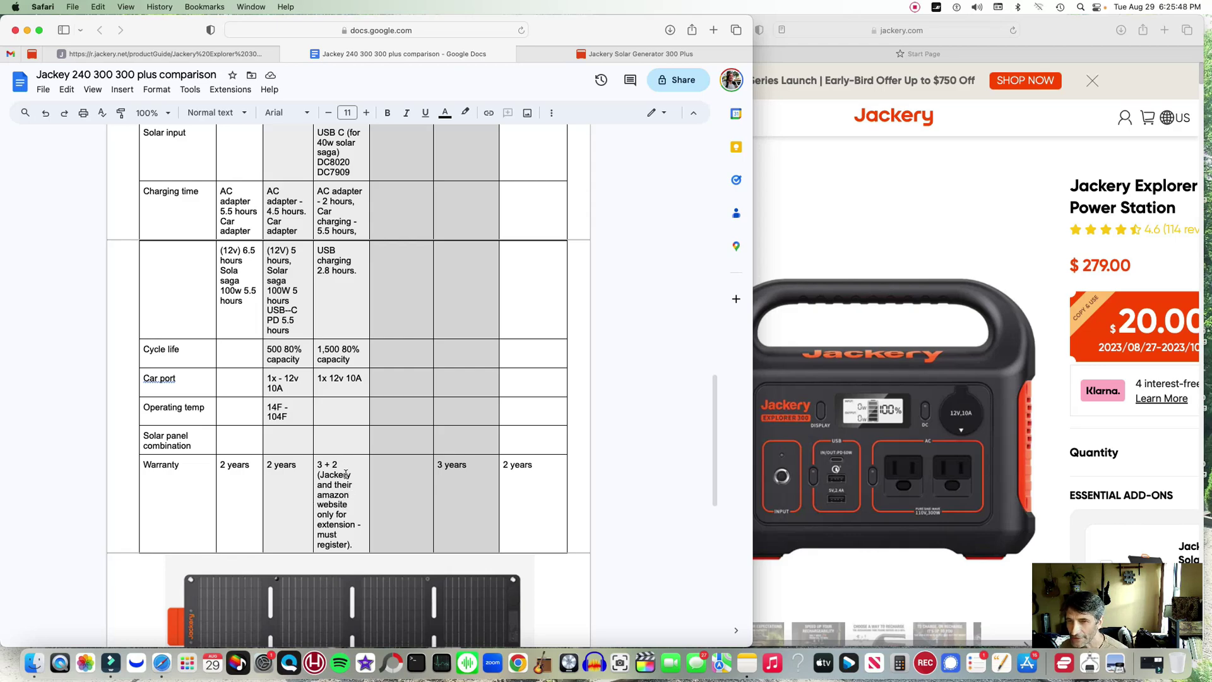
scroll(352, 493, "down", 1)
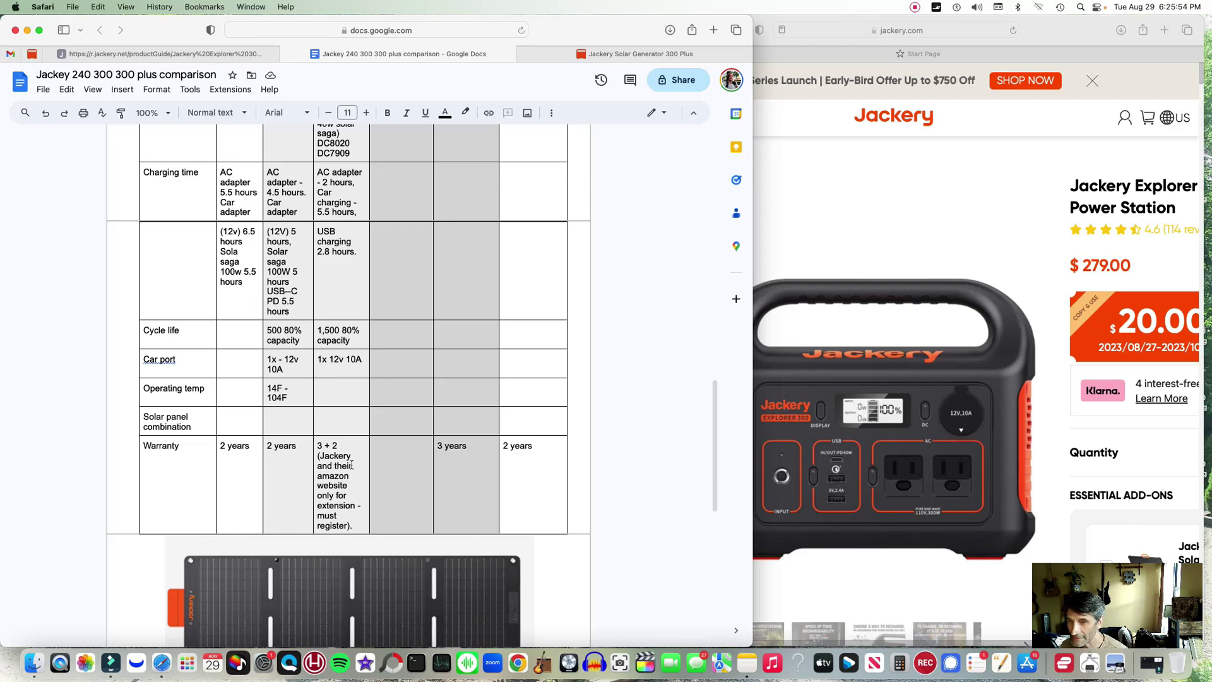
scroll(353, 465, "down", 2)
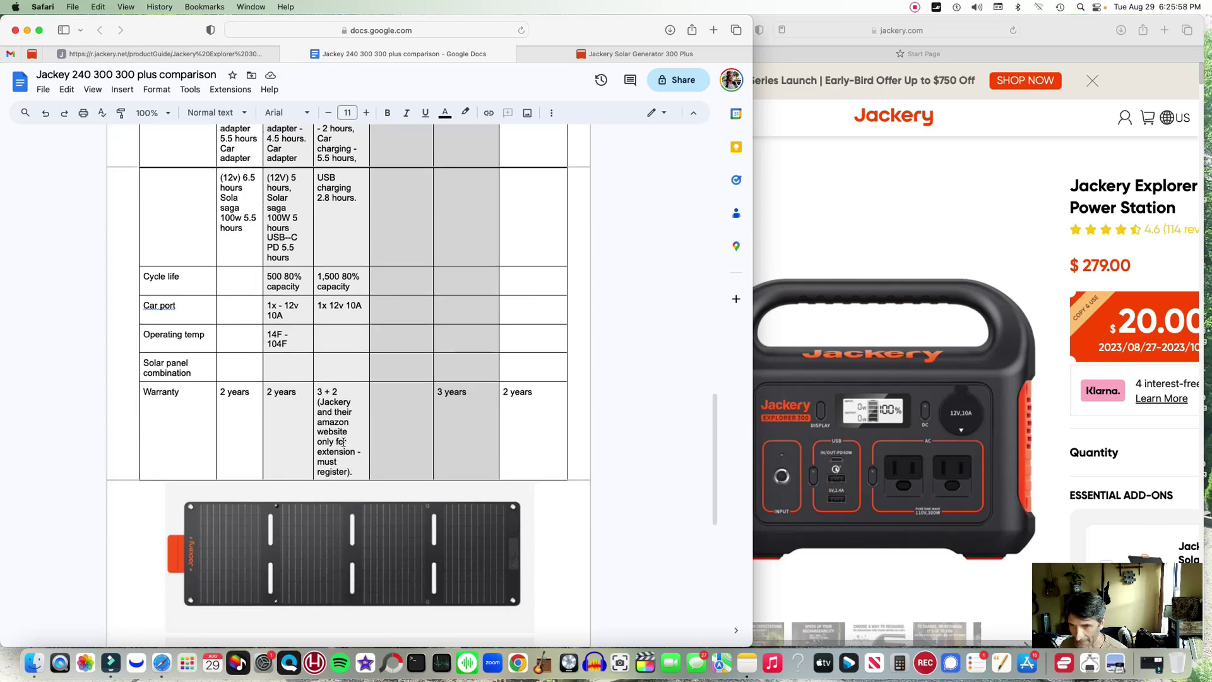
scroll(343, 442, "down", 1)
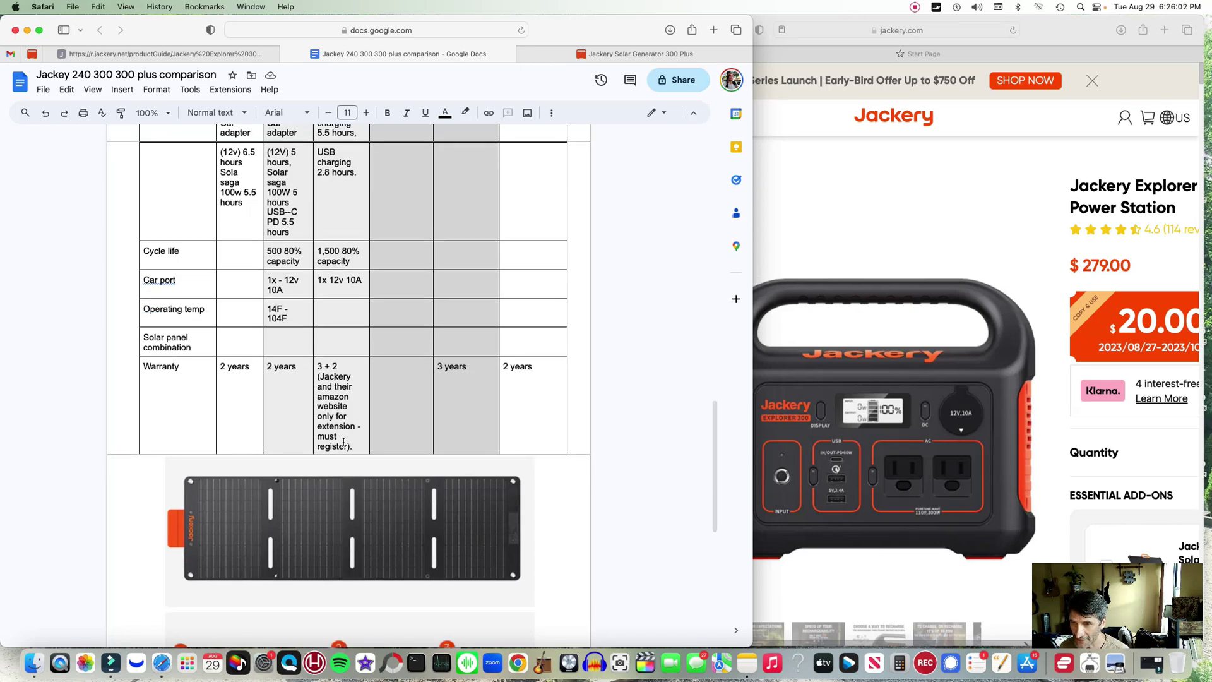
scroll(343, 442, "down", 2)
scroll(343, 443, "down", 4)
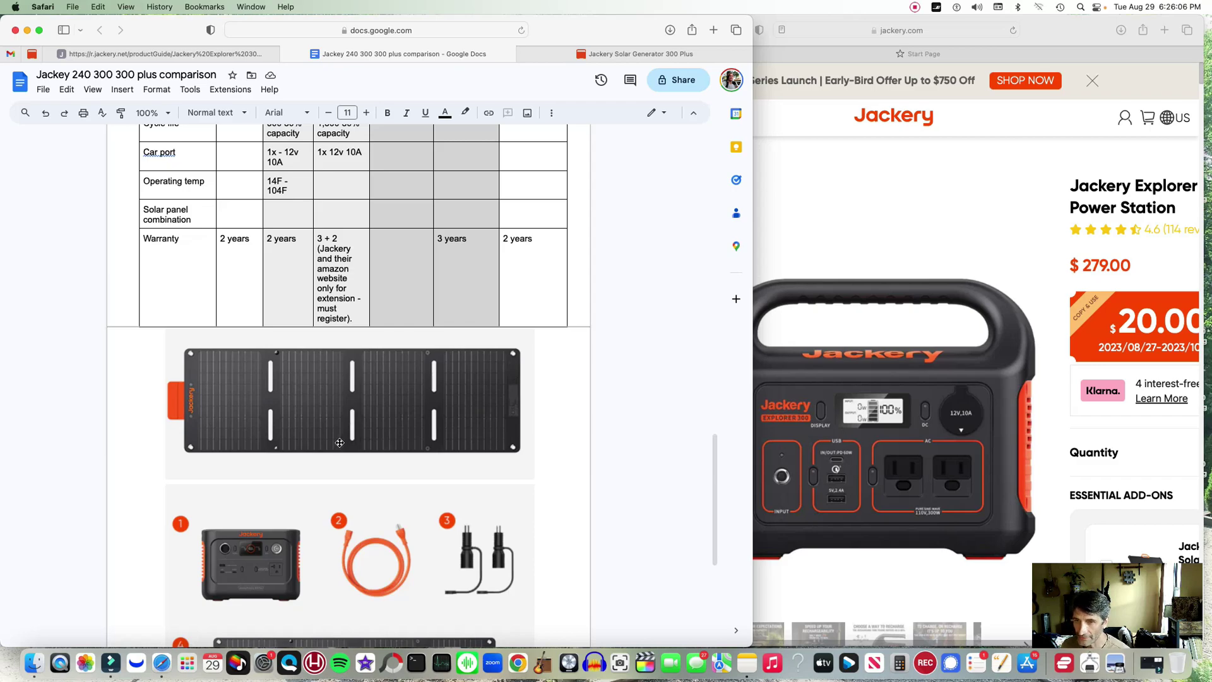
scroll(340, 423, "down", 4)
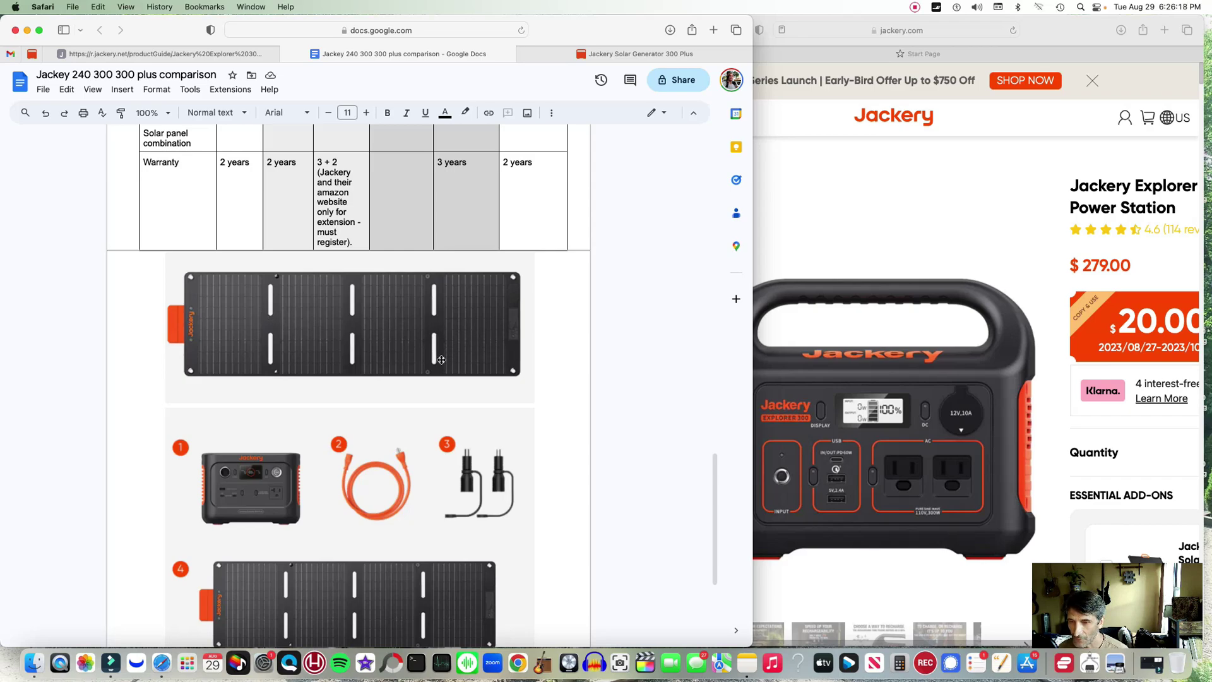
scroll(441, 360, "down", 2)
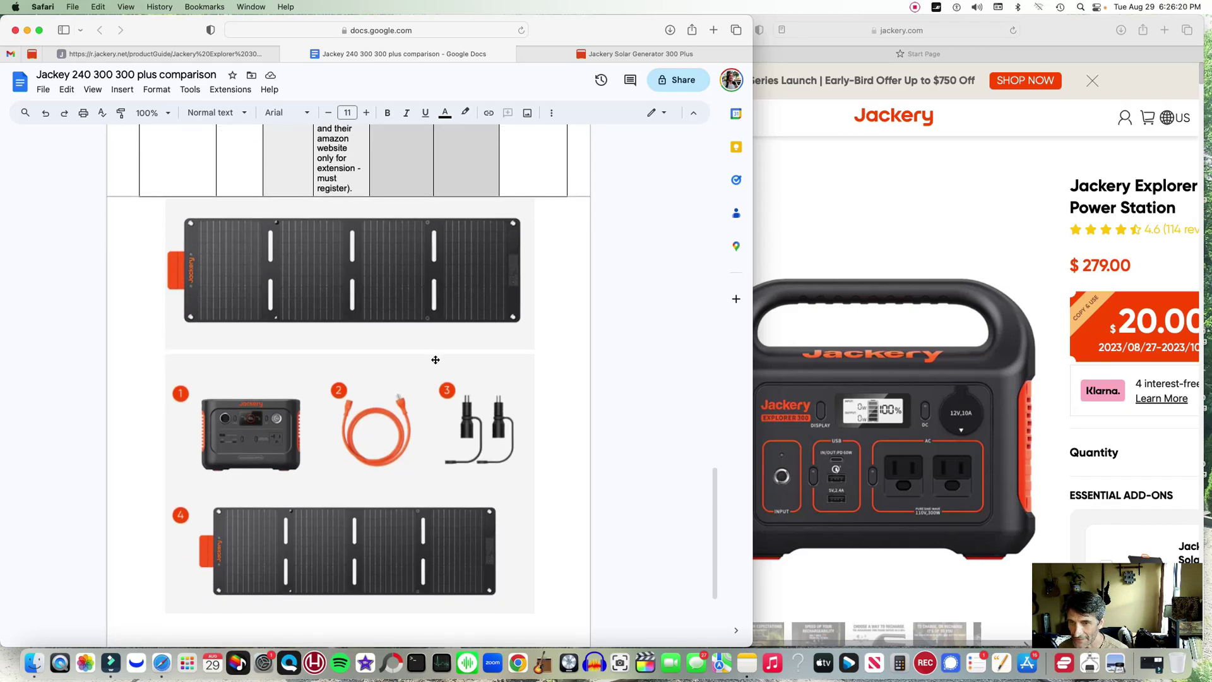
scroll(354, 417, "down", 2)
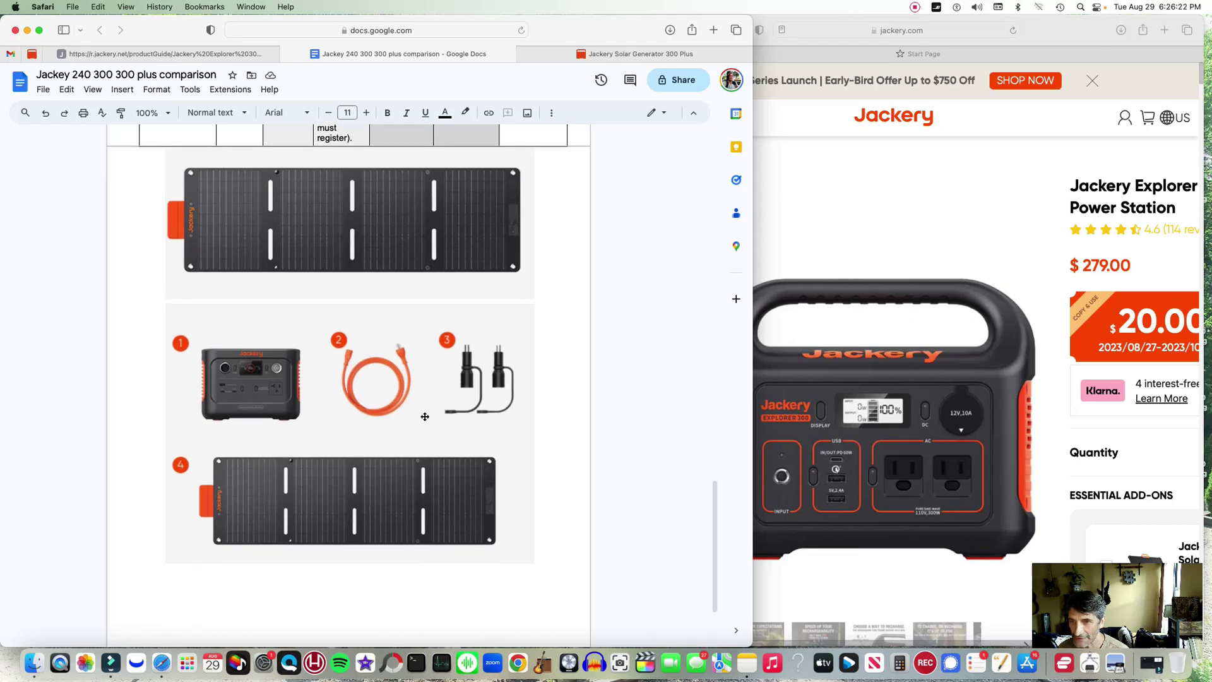
scroll(446, 524, "down", 4)
scroll(430, 453, "up", 15)
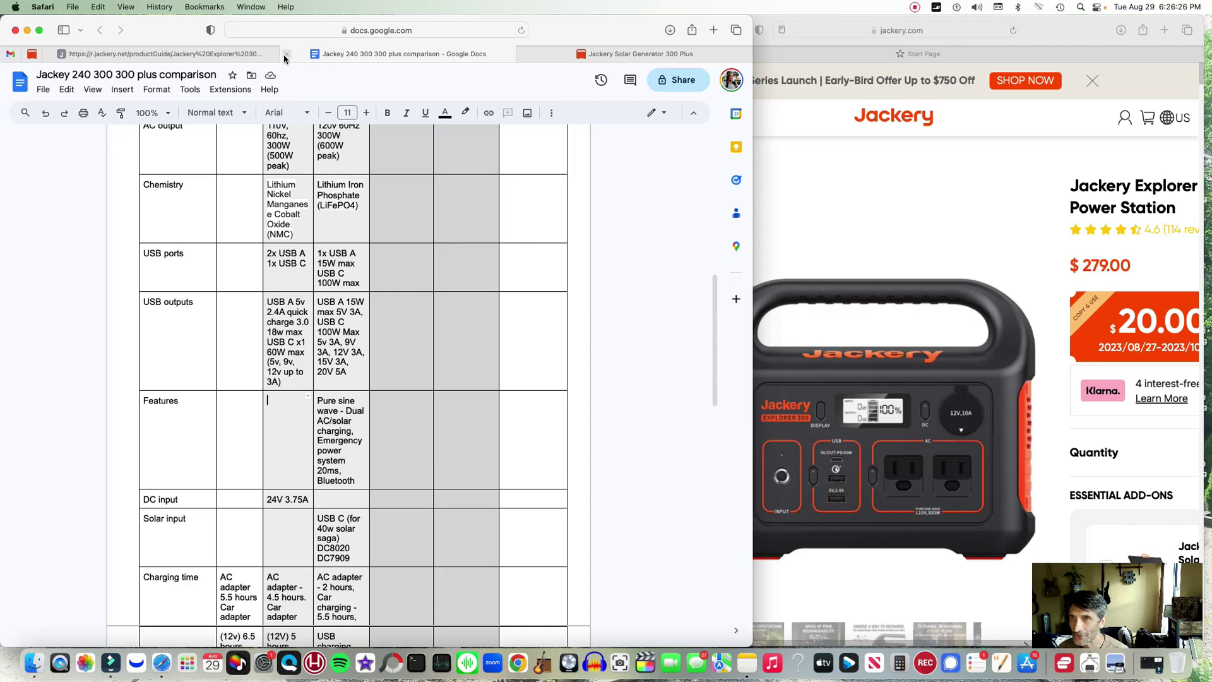
- Bring up the Explorer 300 Plus online user manual at its top
left_click(226, 55)
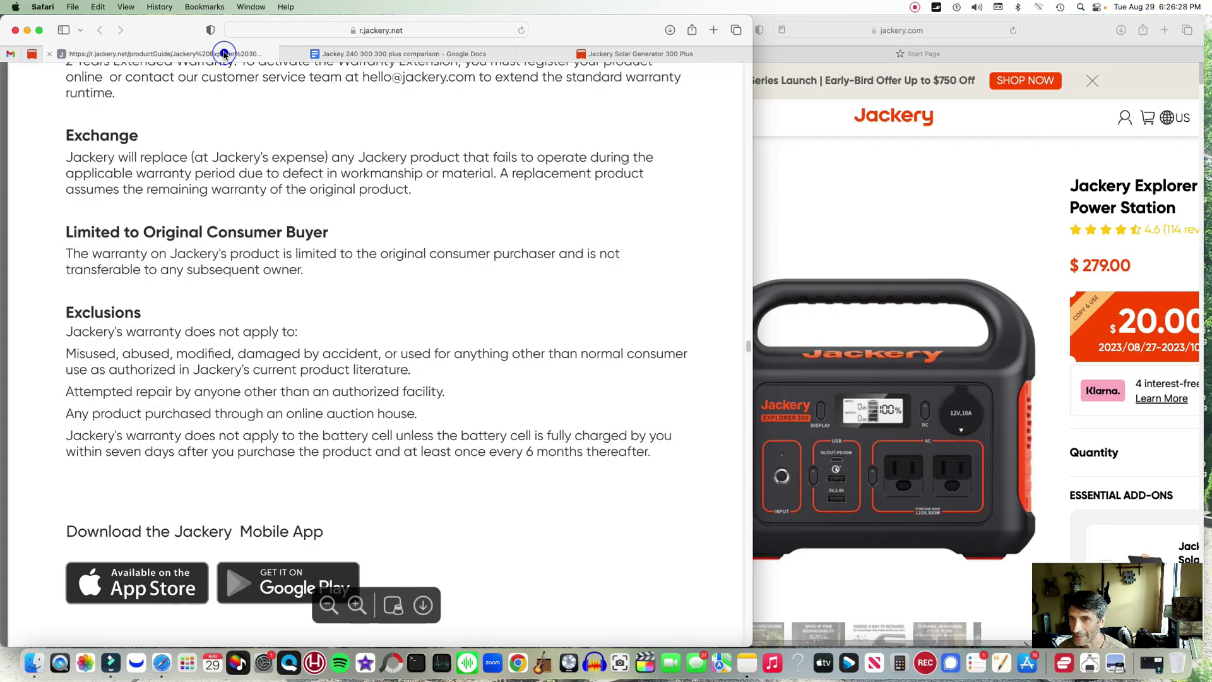
scroll(473, 307, "up", 10)
scroll(472, 307, "up", 15)
scroll(471, 301, "up", 20)
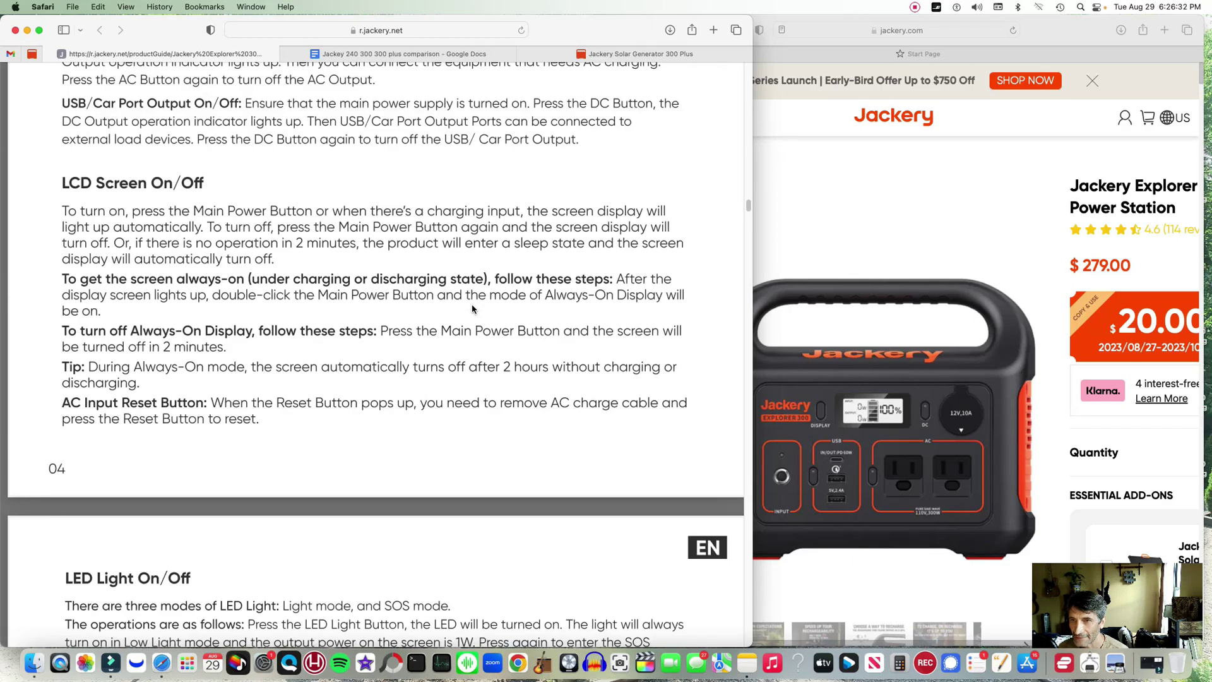
scroll(472, 305, "up", 10)
- Move through the manual to the SolarSaga panel connection diagrams and Charging in the Car
scroll(471, 305, "down", 15)
scroll(471, 308, "down", 20)
scroll(467, 307, "down", 10)
scroll(467, 311, "down", 5)
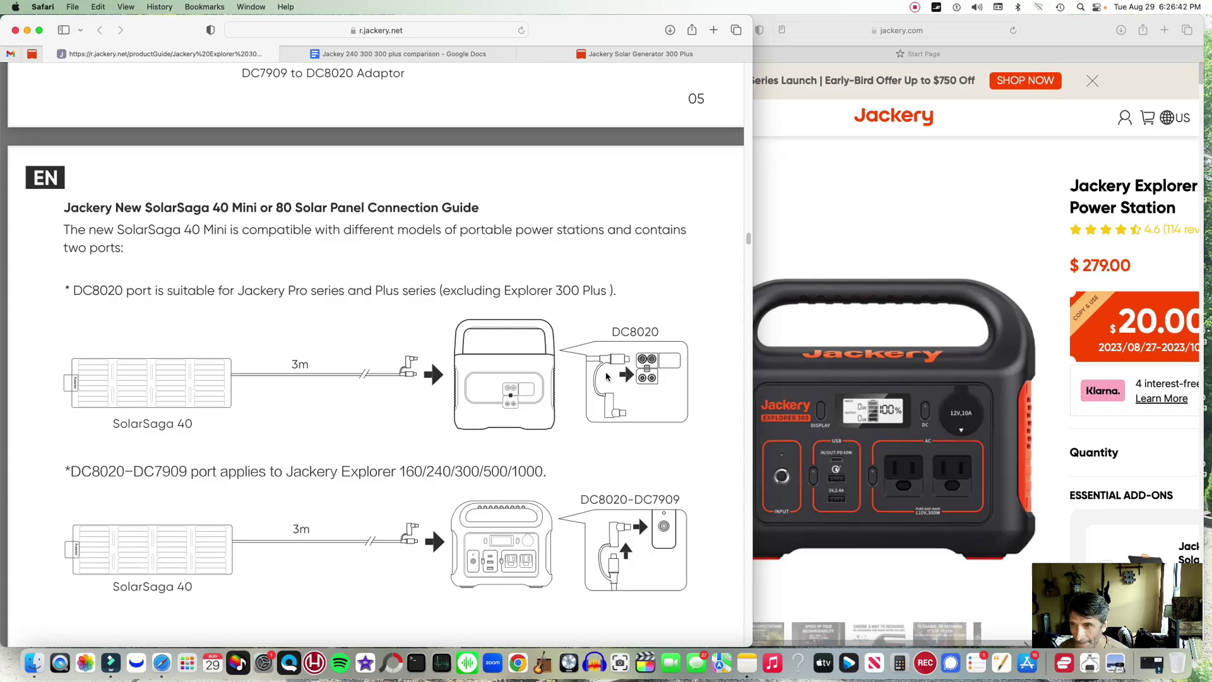
scroll(515, 382, "down", 15)
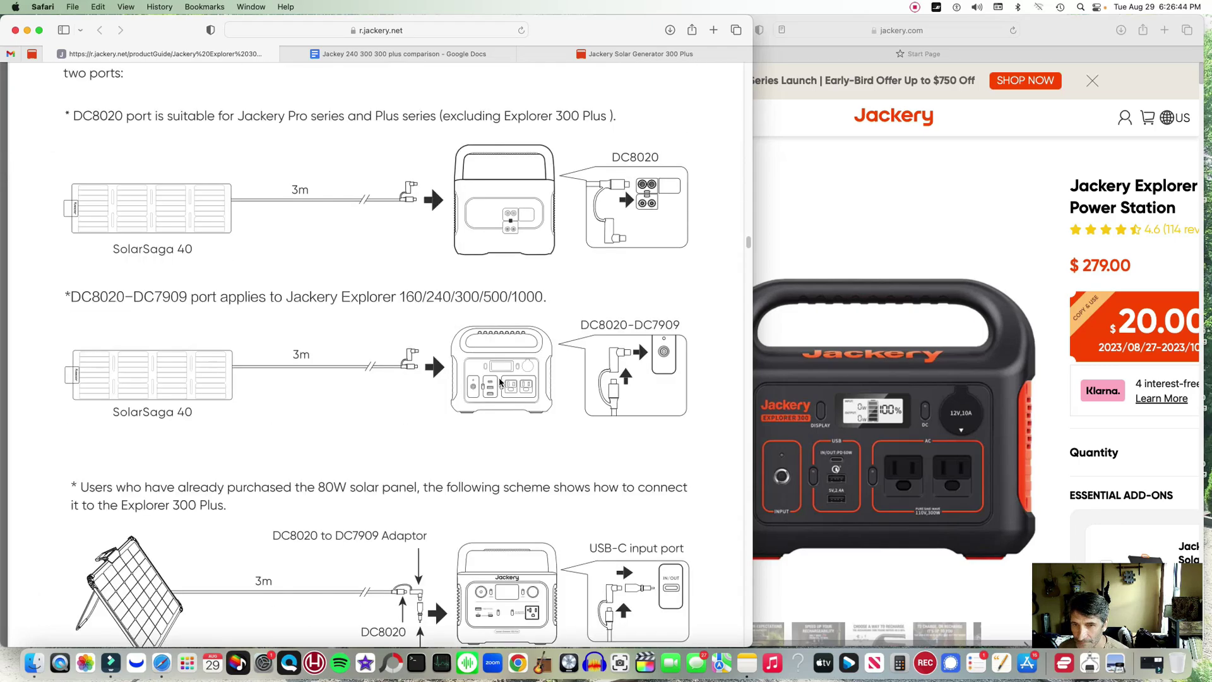
scroll(497, 384, "down", 11)
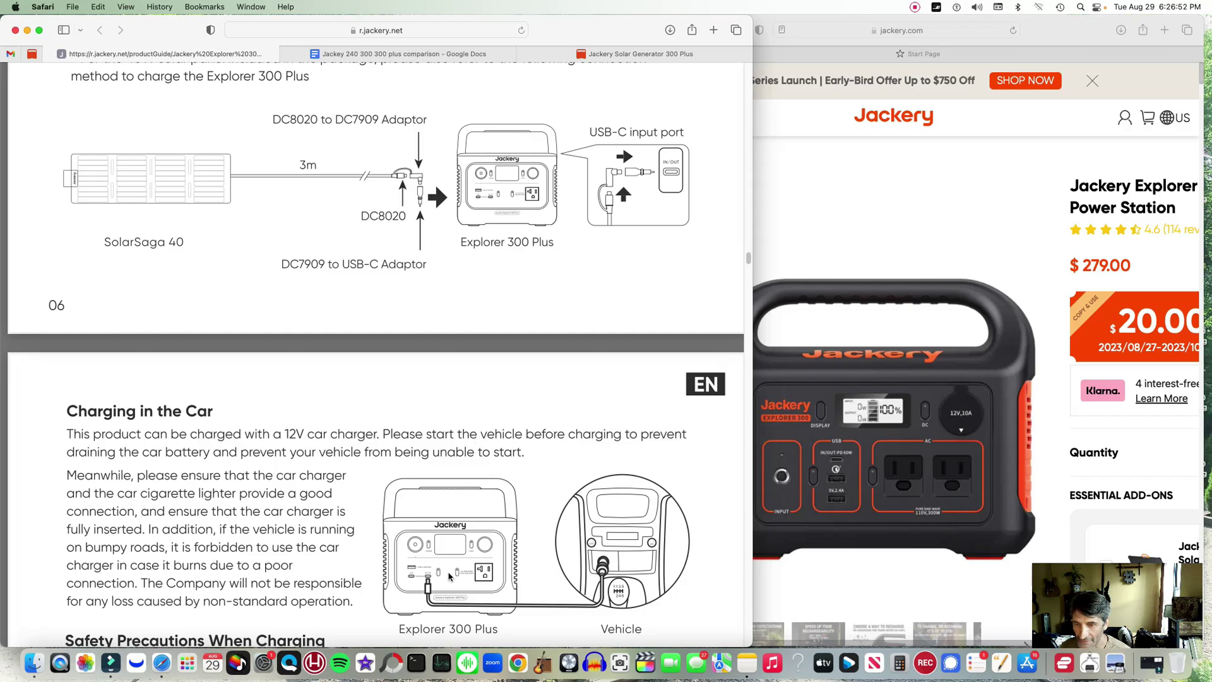
scroll(450, 565, "down", 3)
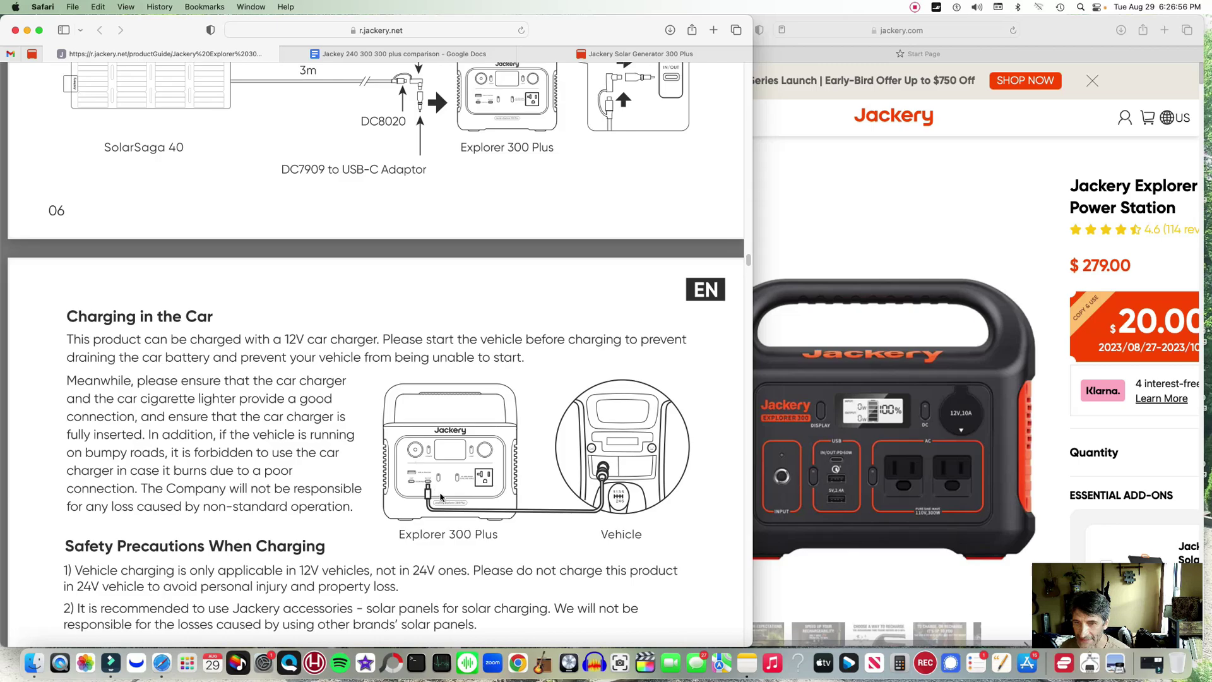
scroll(440, 496, "down", 1)
- Skim the Explorer 300 Plus manual's cover and technical specifications
left_click(435, 474)
scroll(454, 486, "down", 3)
scroll(468, 488, "down", 1)
scroll(465, 491, "down", 10)
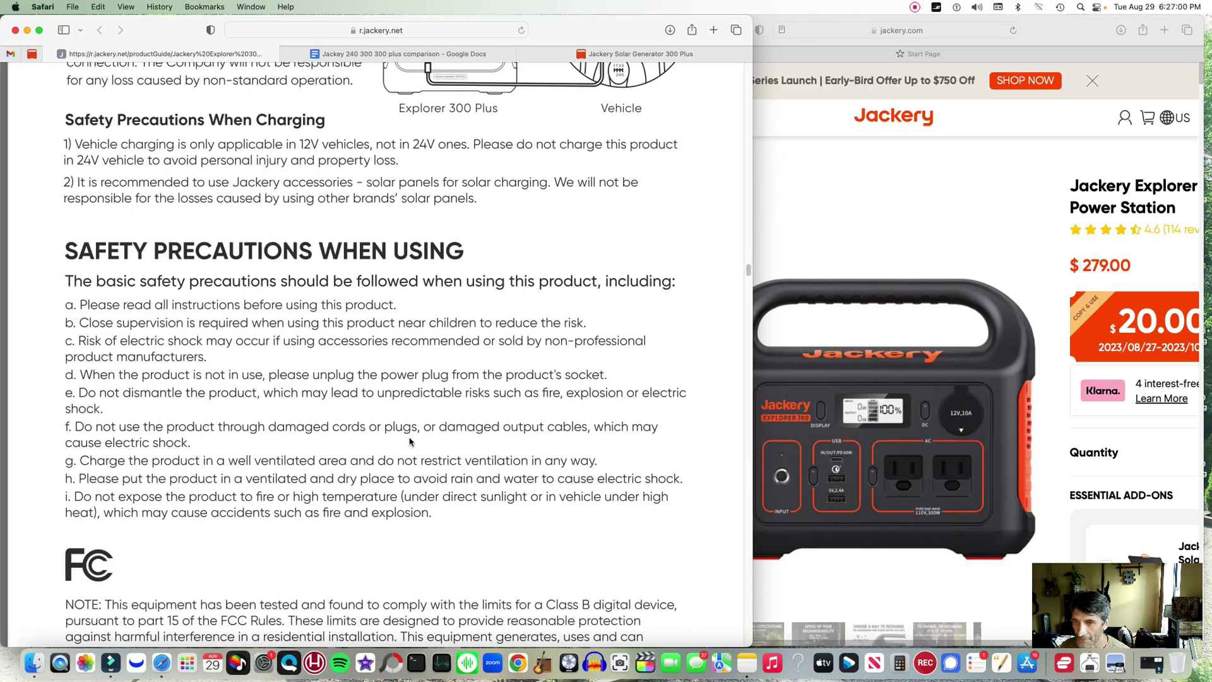
scroll(414, 424, "up", 20)
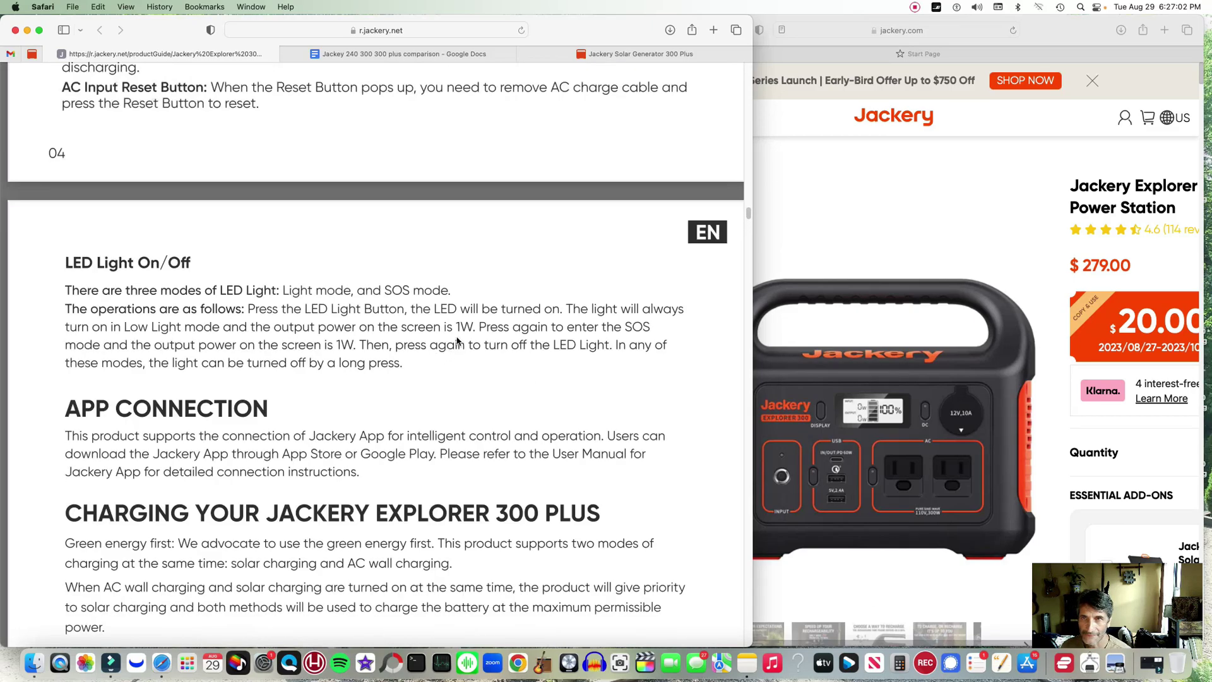
scroll(462, 340, "up", 20)
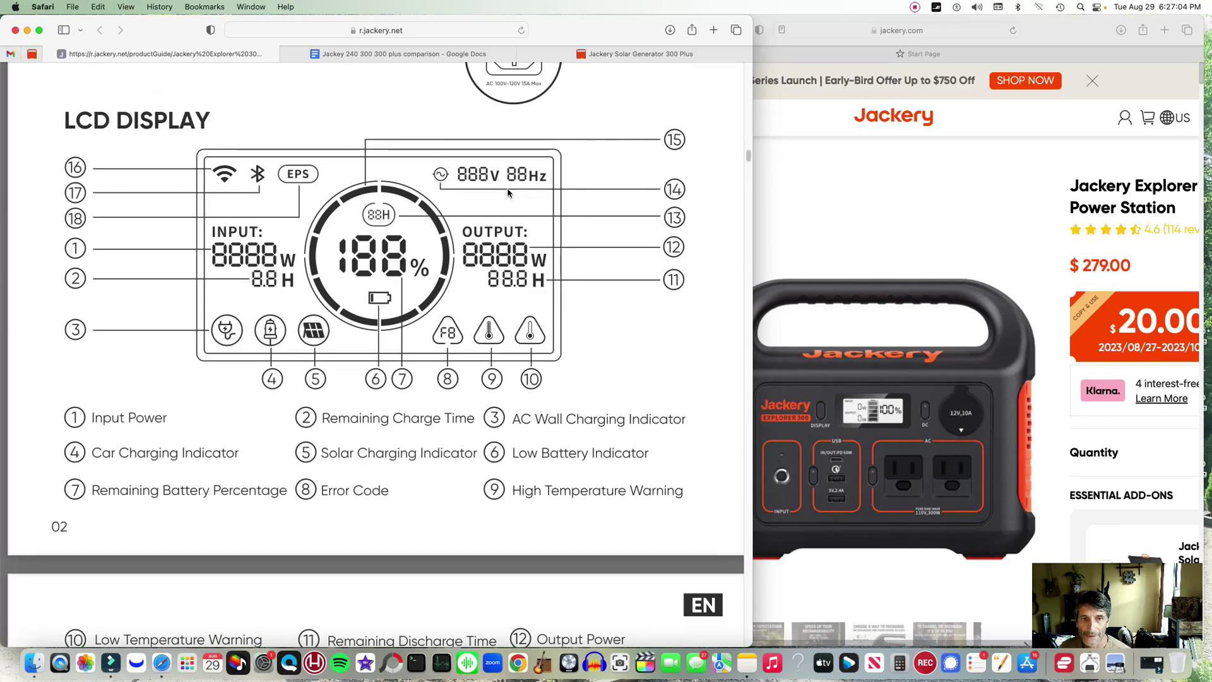
scroll(507, 195, "up", 20)
- Glance at the jackery.com window, then return to the manual's product appearance port diagram
left_click(793, 187)
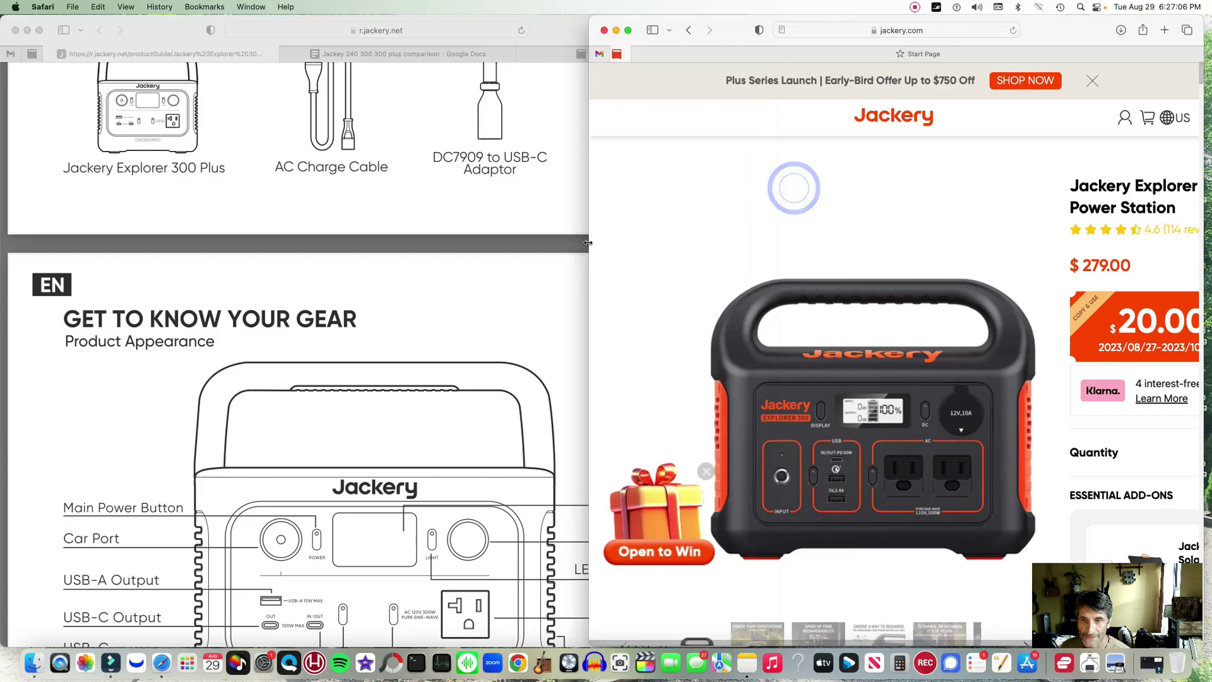
left_click(514, 308)
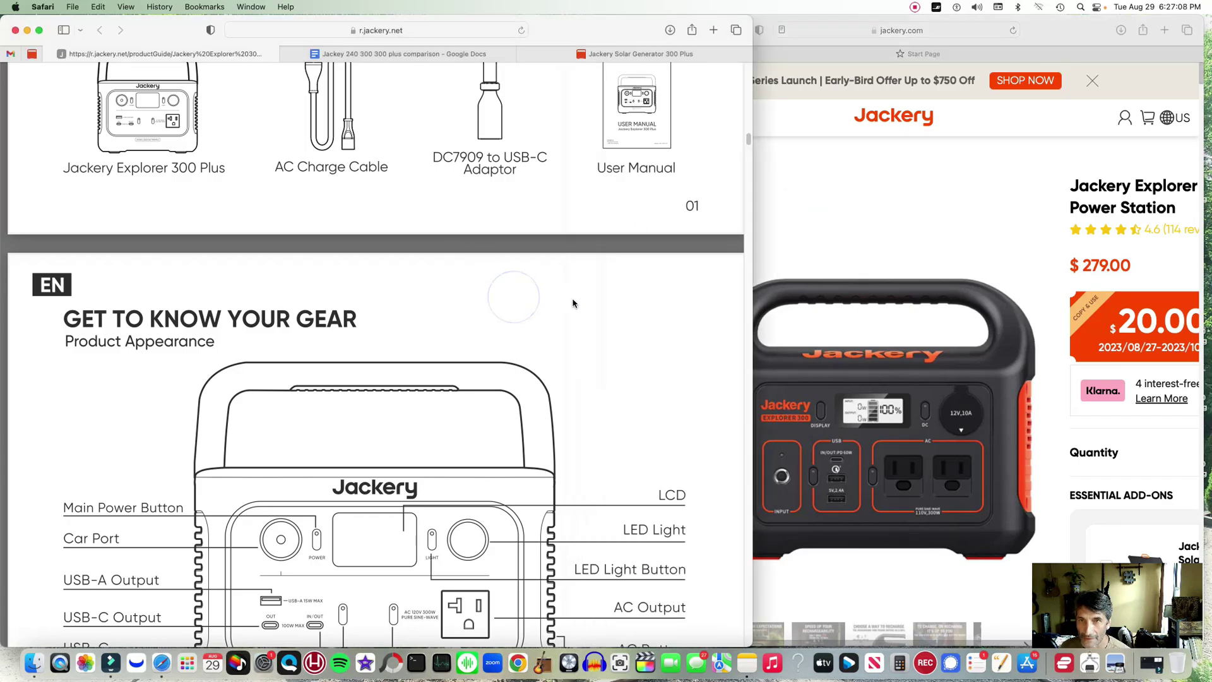
scroll(570, 306, "up", 10)
scroll(570, 308, "up", 10)
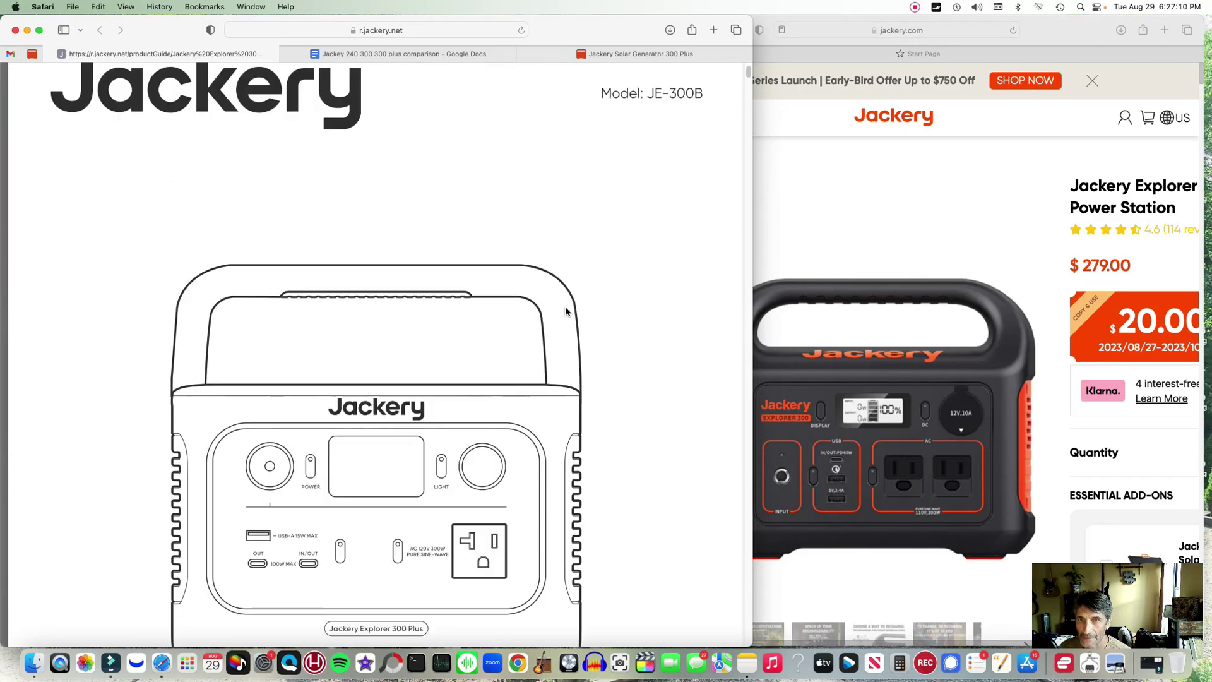
scroll(565, 312, "down", 10)
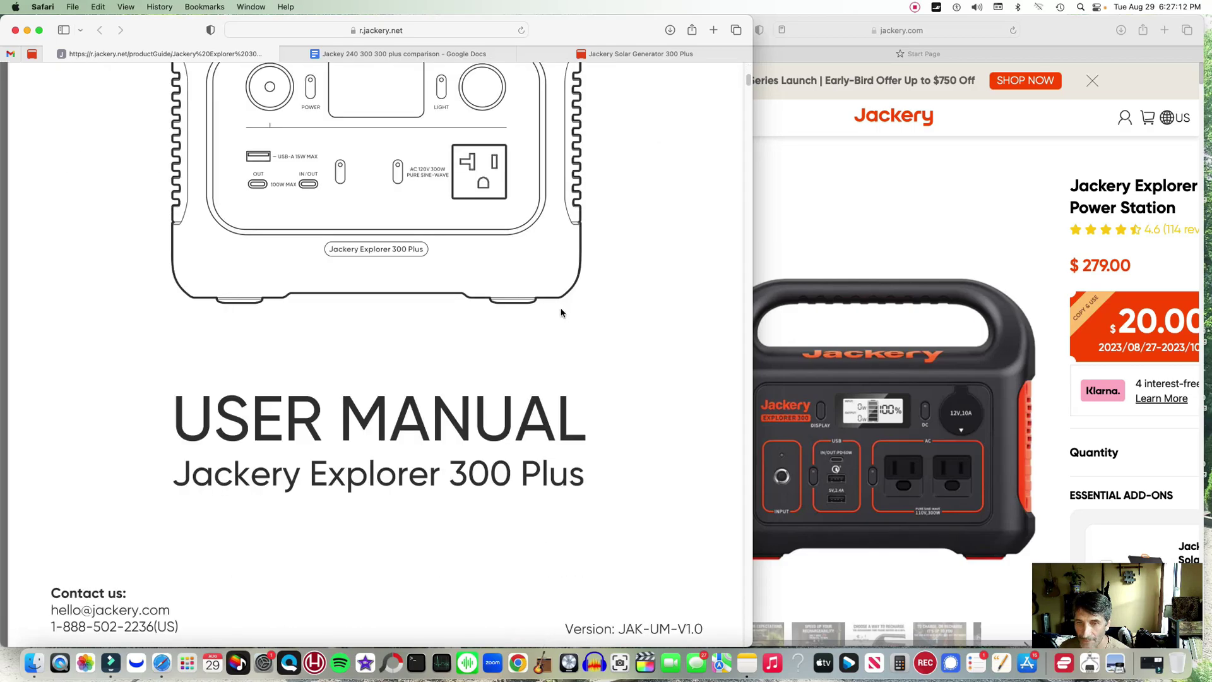
scroll(558, 313, "down", 5)
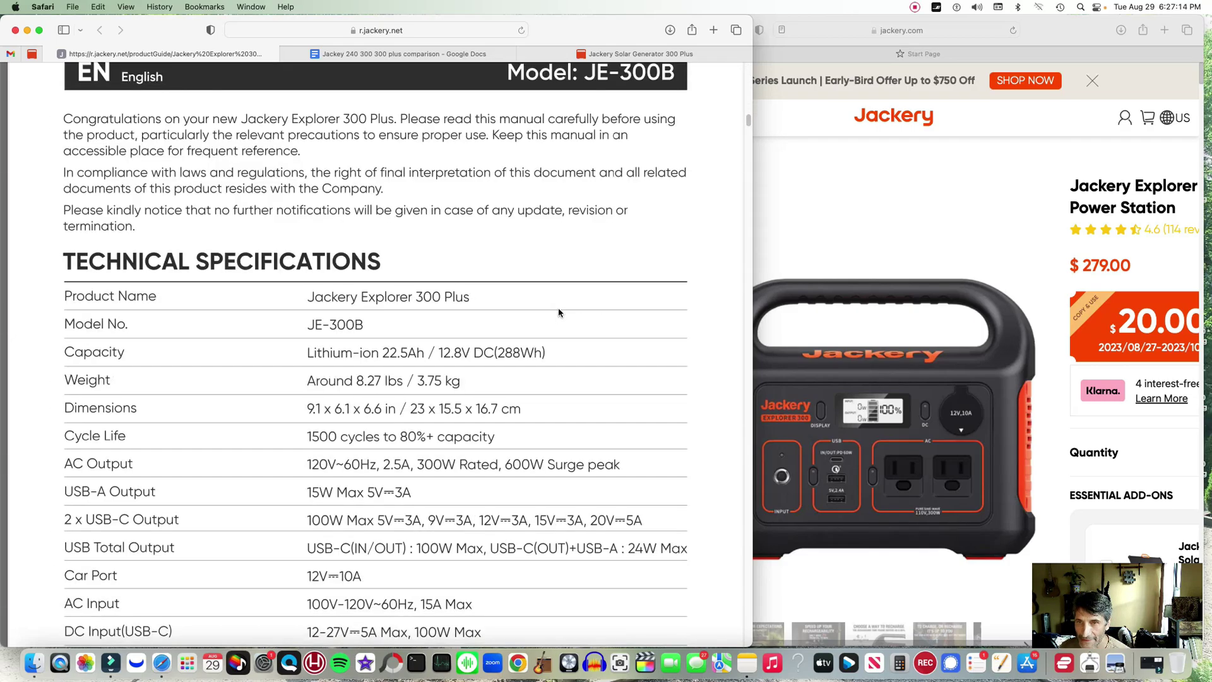
scroll(558, 313, "up", 3)
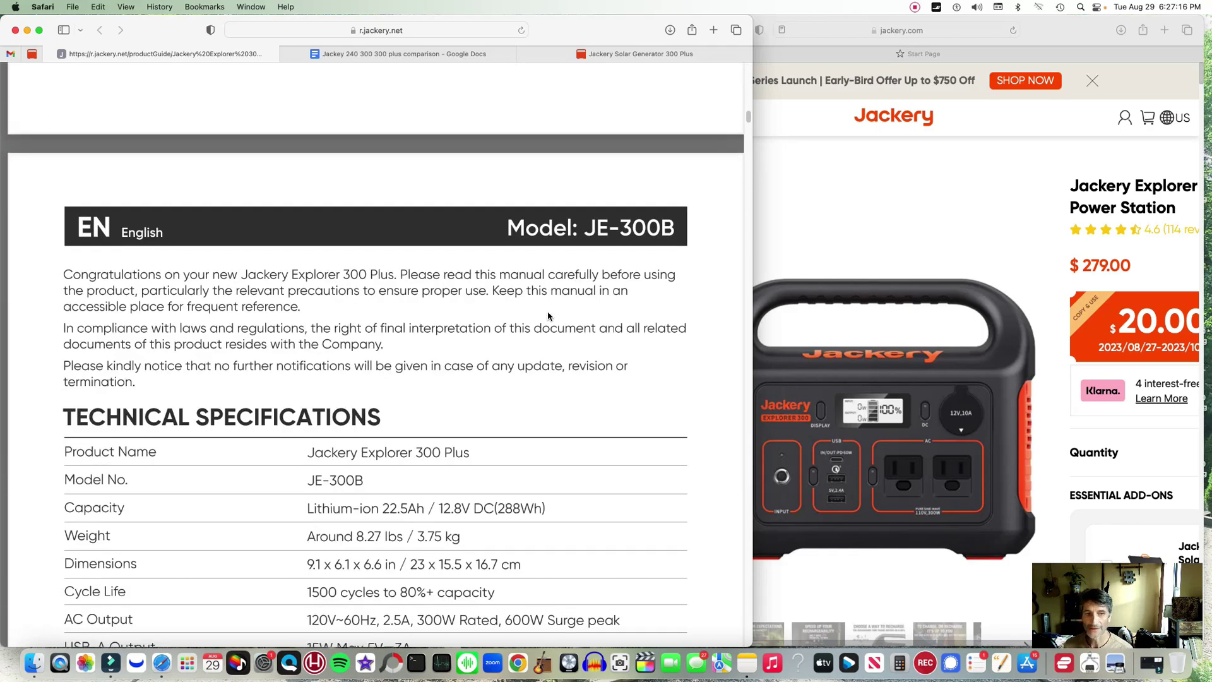
scroll(547, 304, "down", 15)
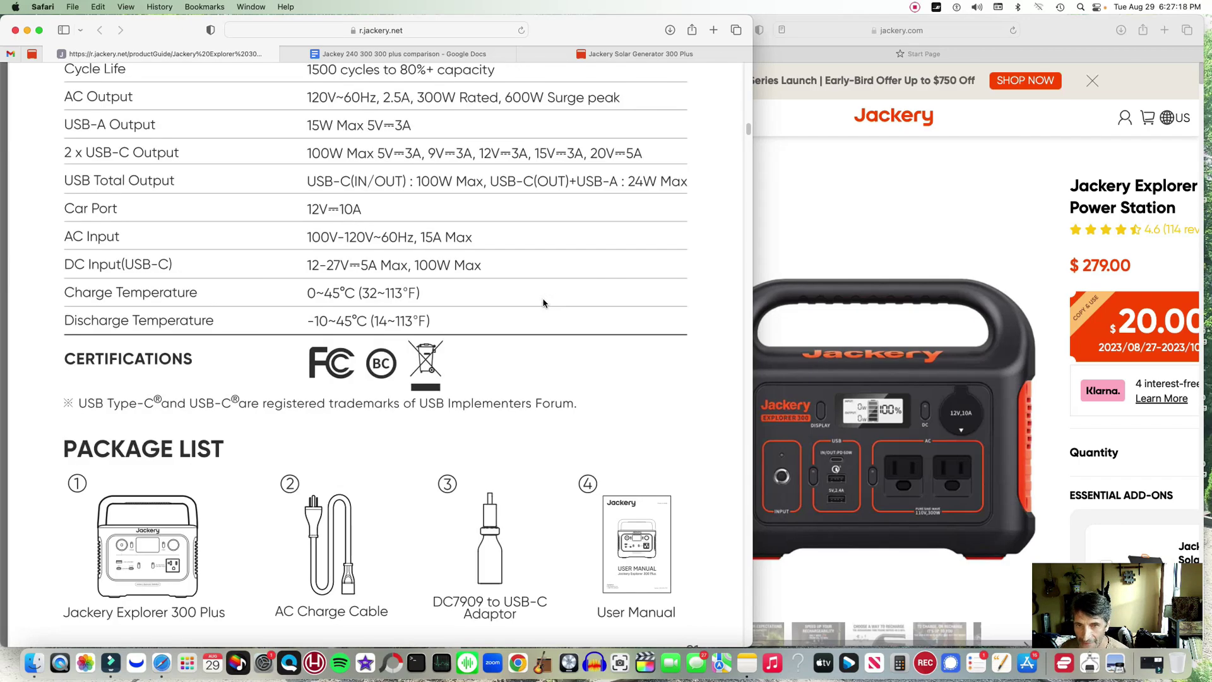
- Move past the LCD Display diagram to its numbered legend and the EPS: Emergency Power System paragraph
scroll(539, 306, "down", 5)
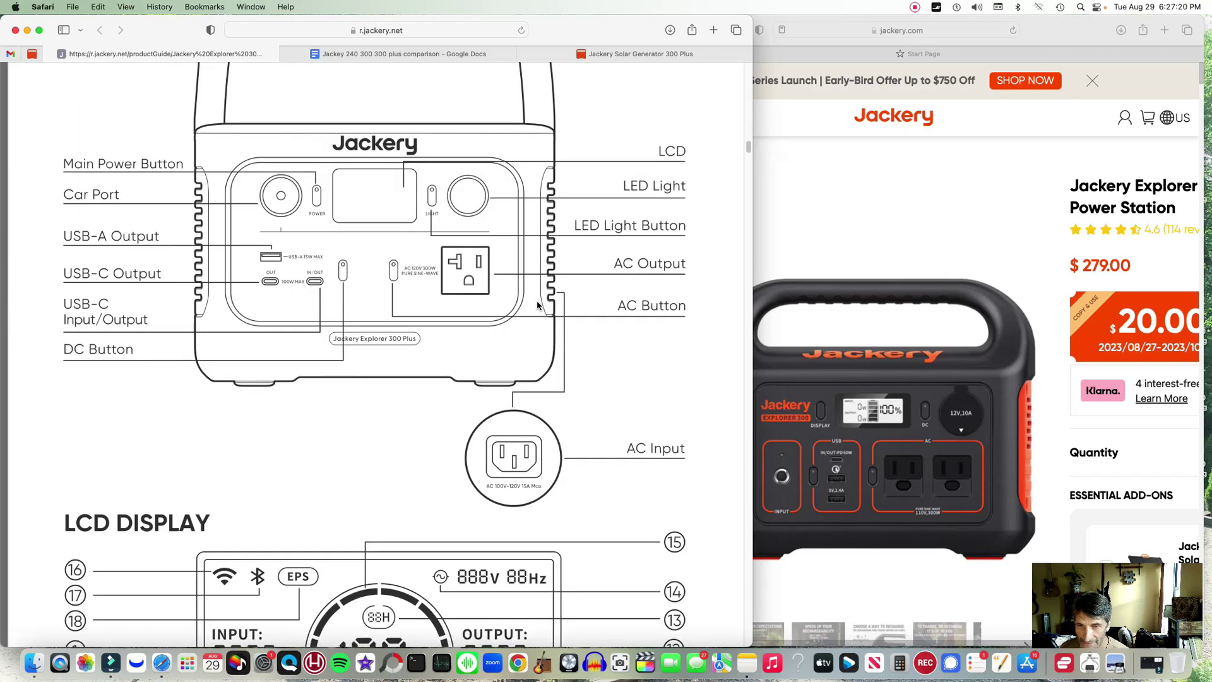
left_click(516, 393)
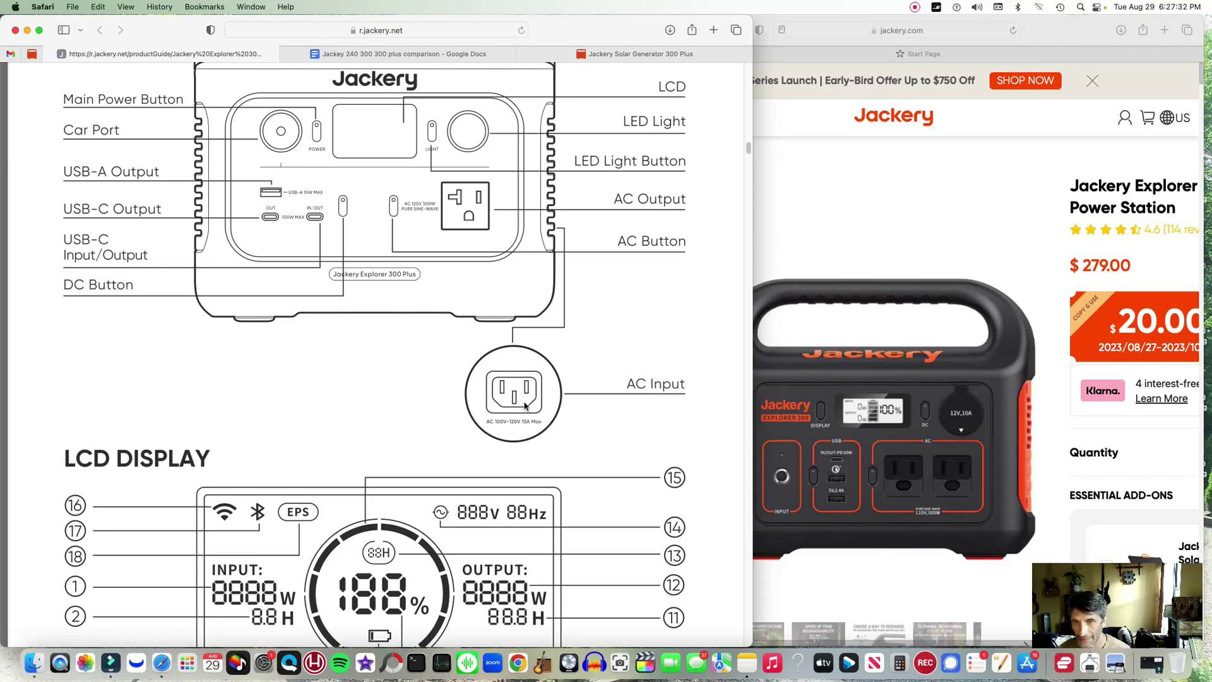
scroll(532, 401, "down", 3)
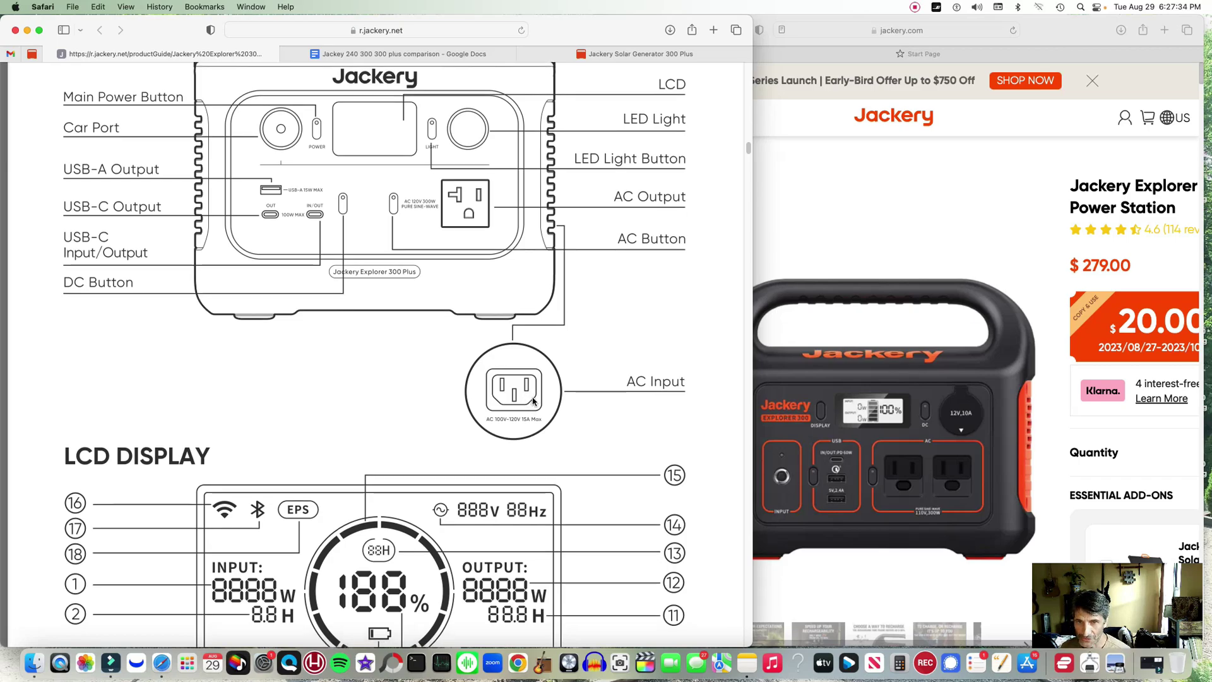
scroll(532, 401, "down", 1)
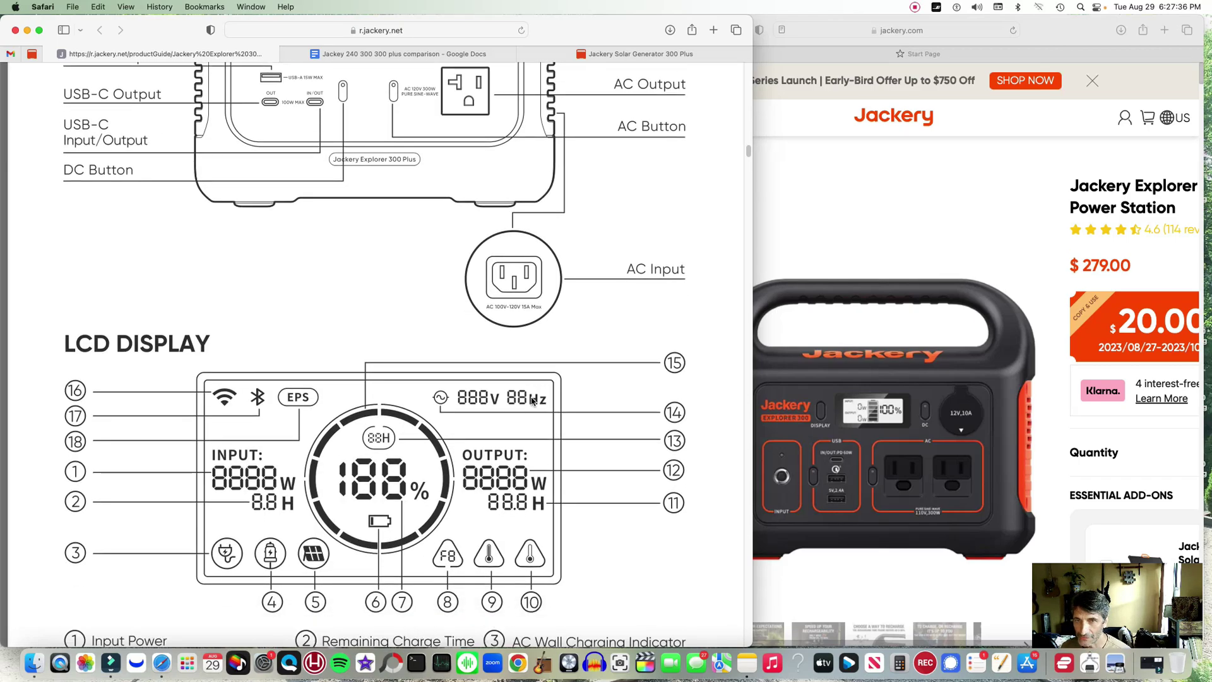
scroll(532, 400, "up", 4)
scroll(530, 401, "down", 3)
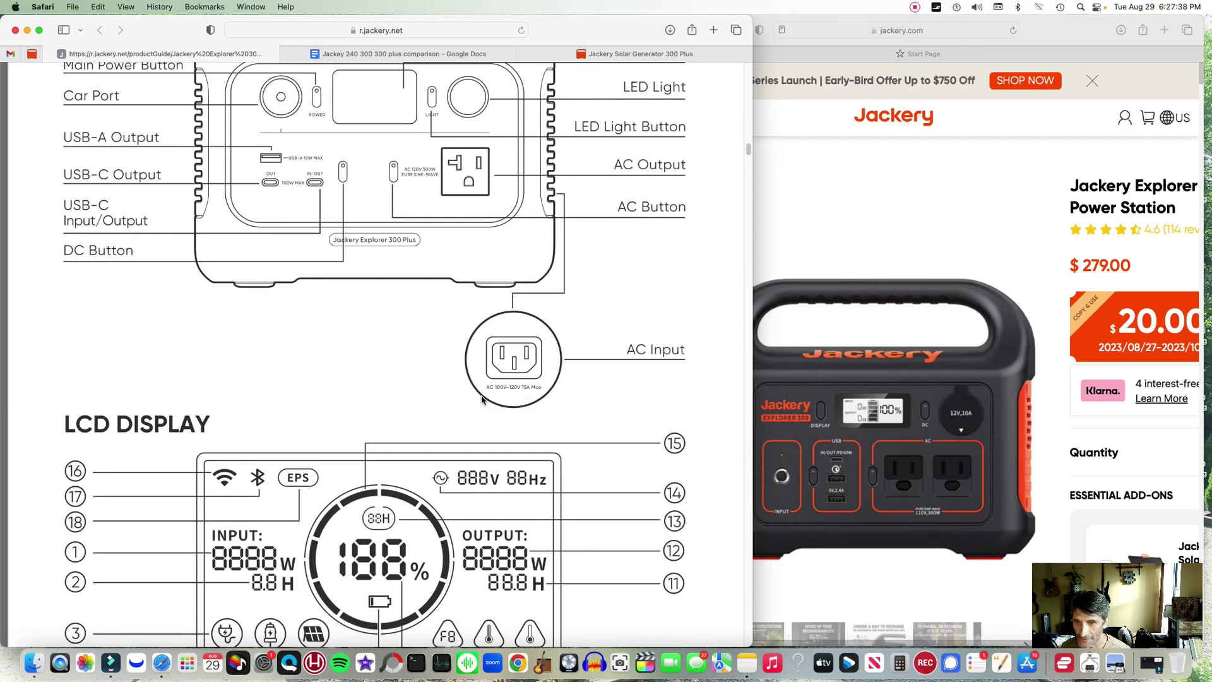
scroll(486, 398, "down", 7)
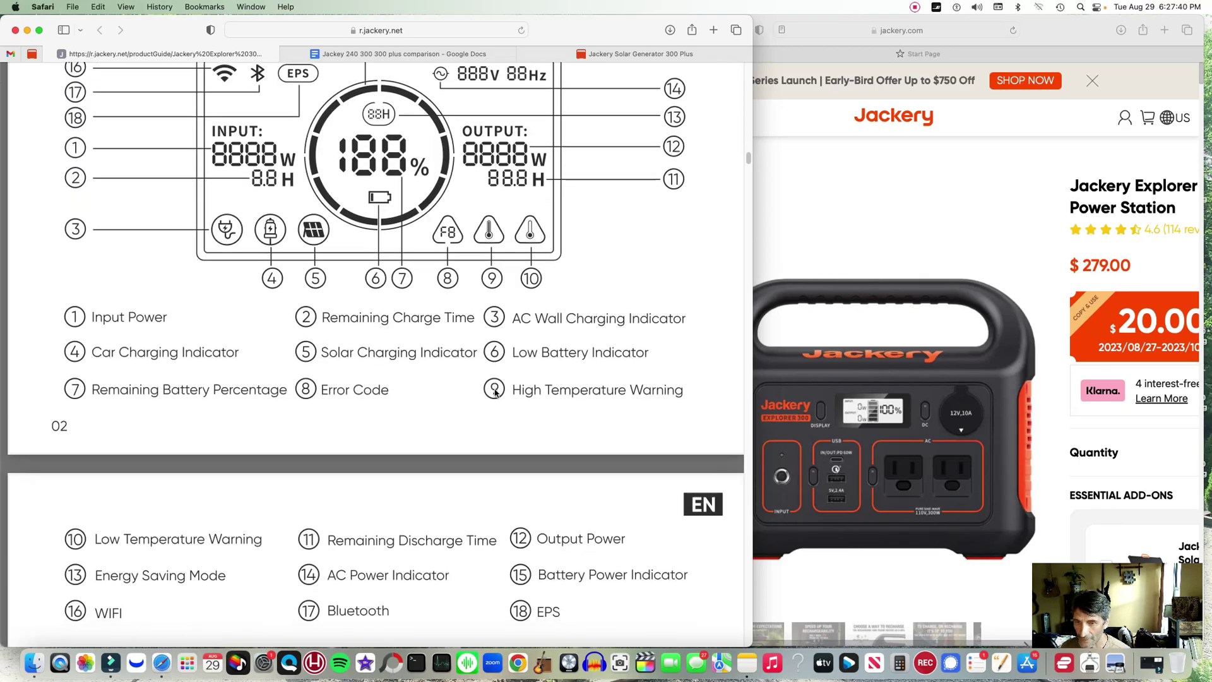
scroll(495, 393, "down", 4)
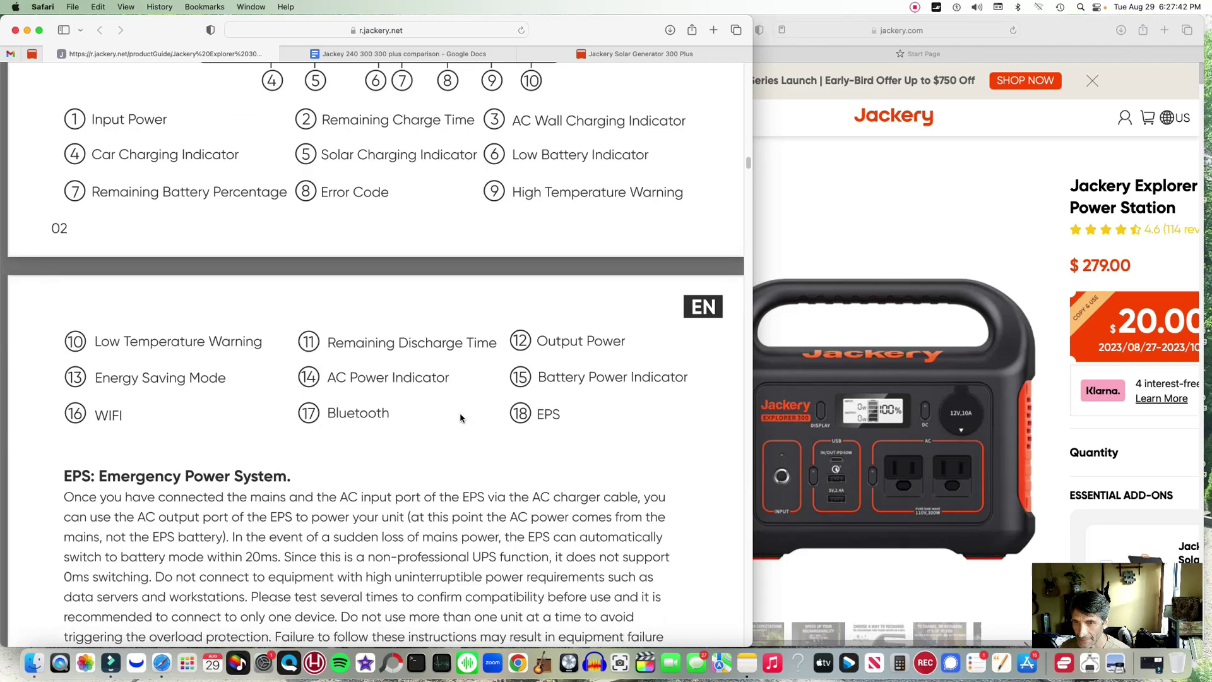
- Read through the EPS paragraph and the indicator descriptions in the manual
scroll(460, 417, "down", 2)
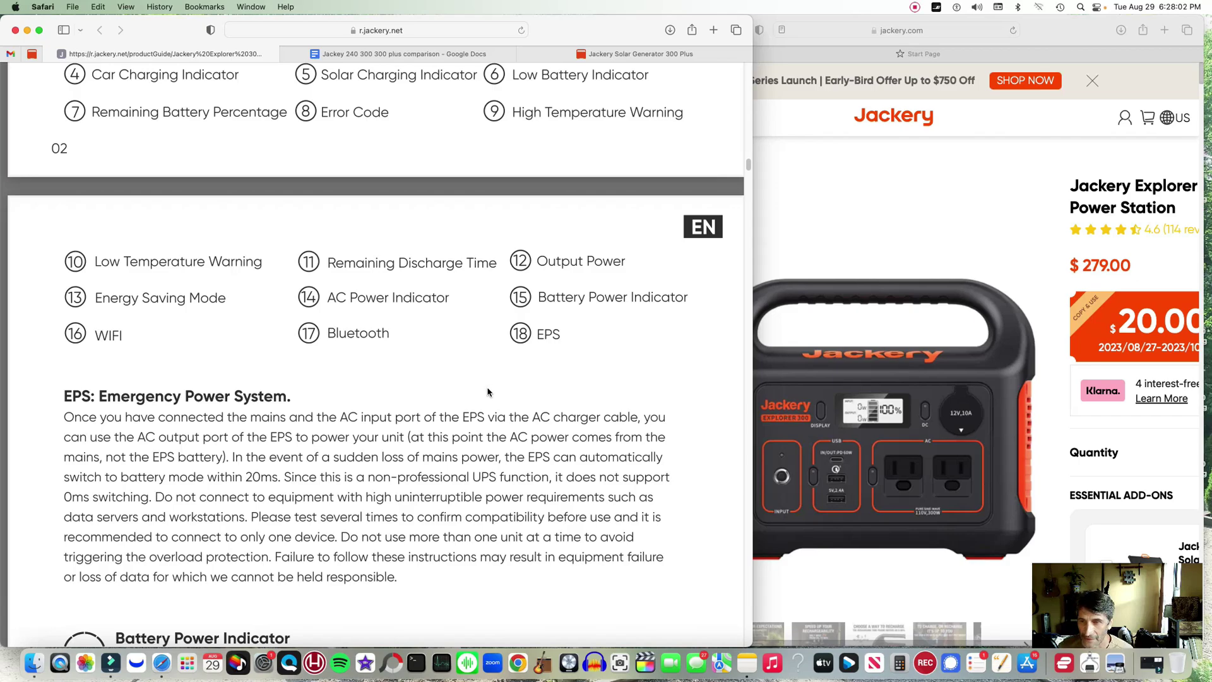
scroll(486, 391, "down", 1)
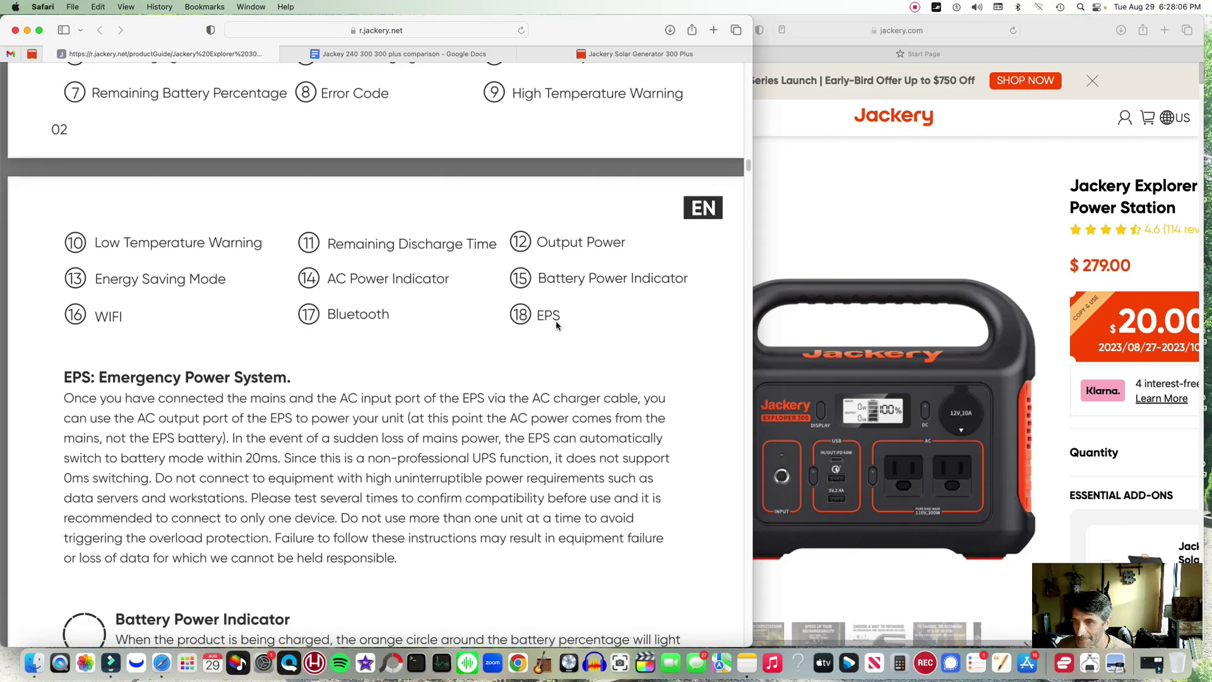
scroll(556, 325, "down", 4)
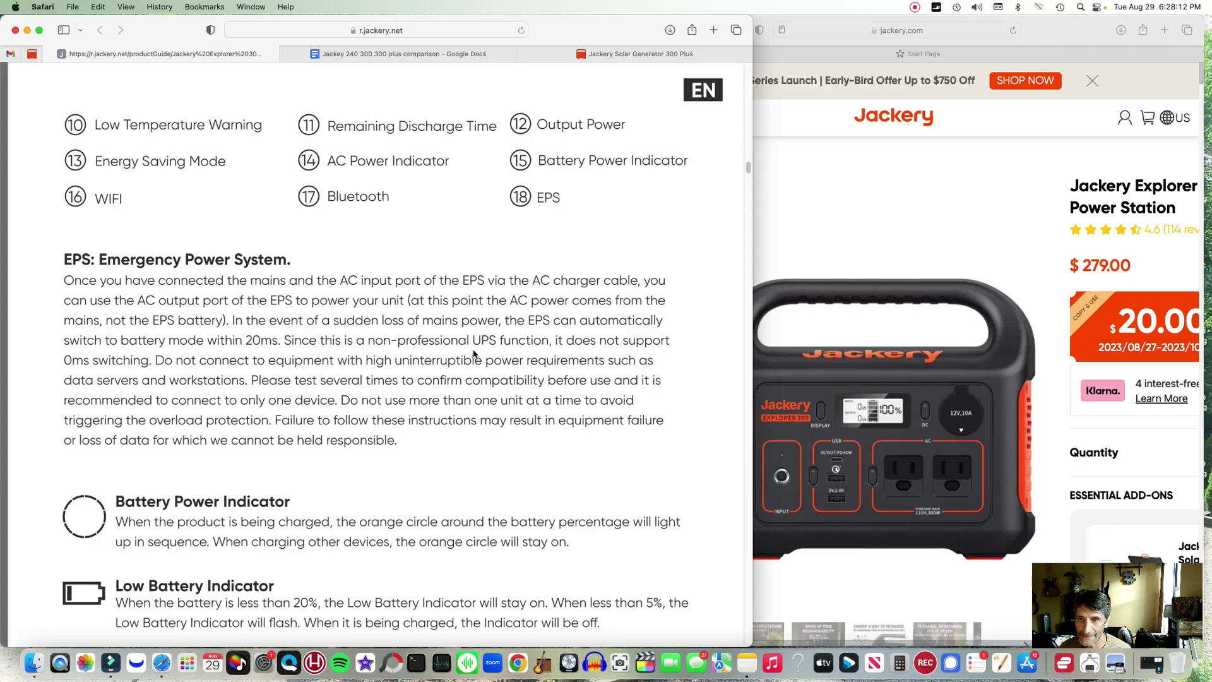
scroll(475, 353, "down", 1)
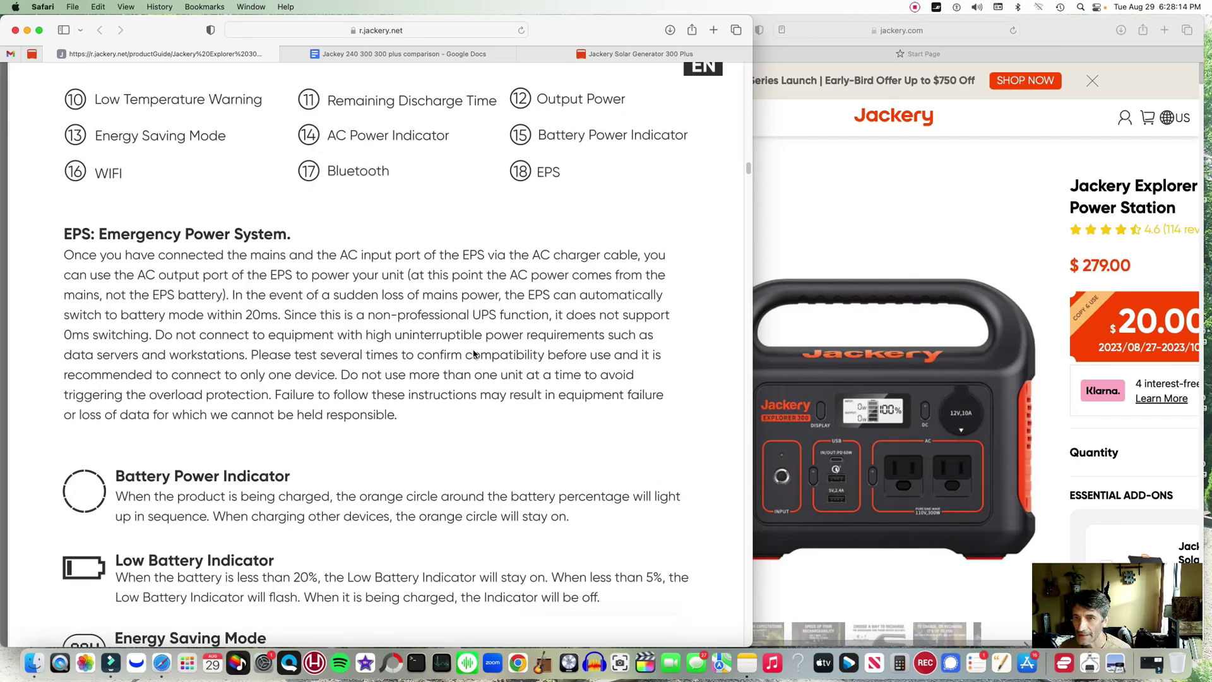
scroll(472, 356, "down", 1)
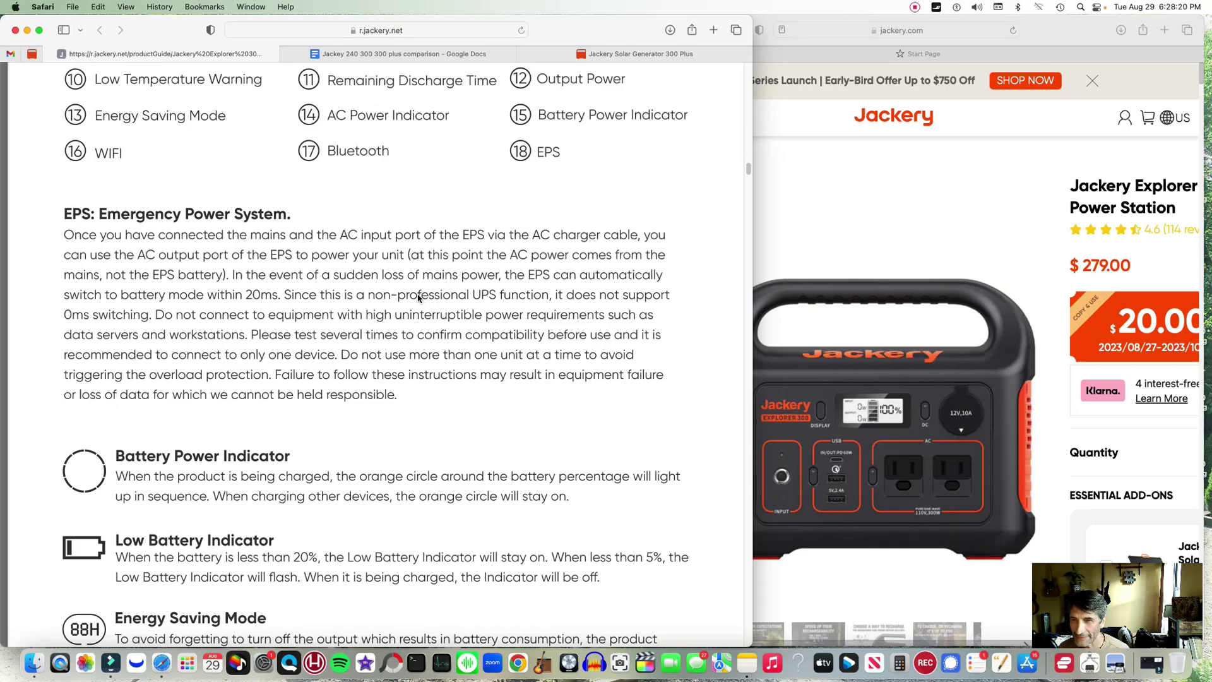
left_click(370, 295)
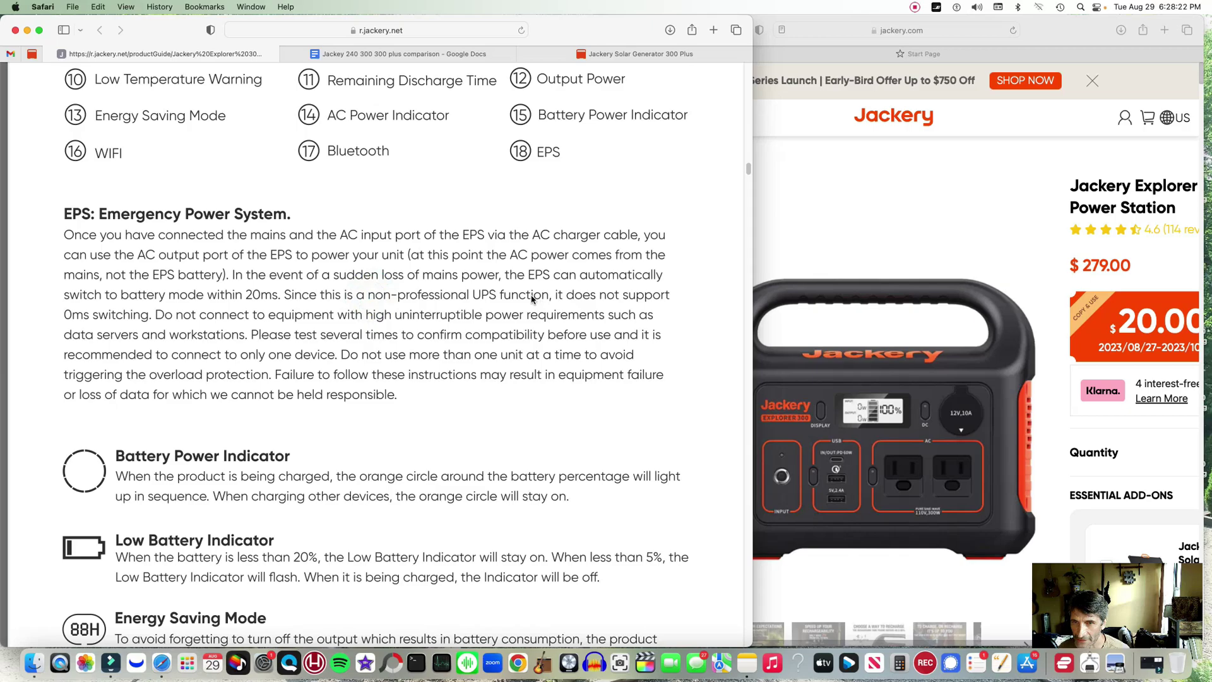
left_click(534, 295)
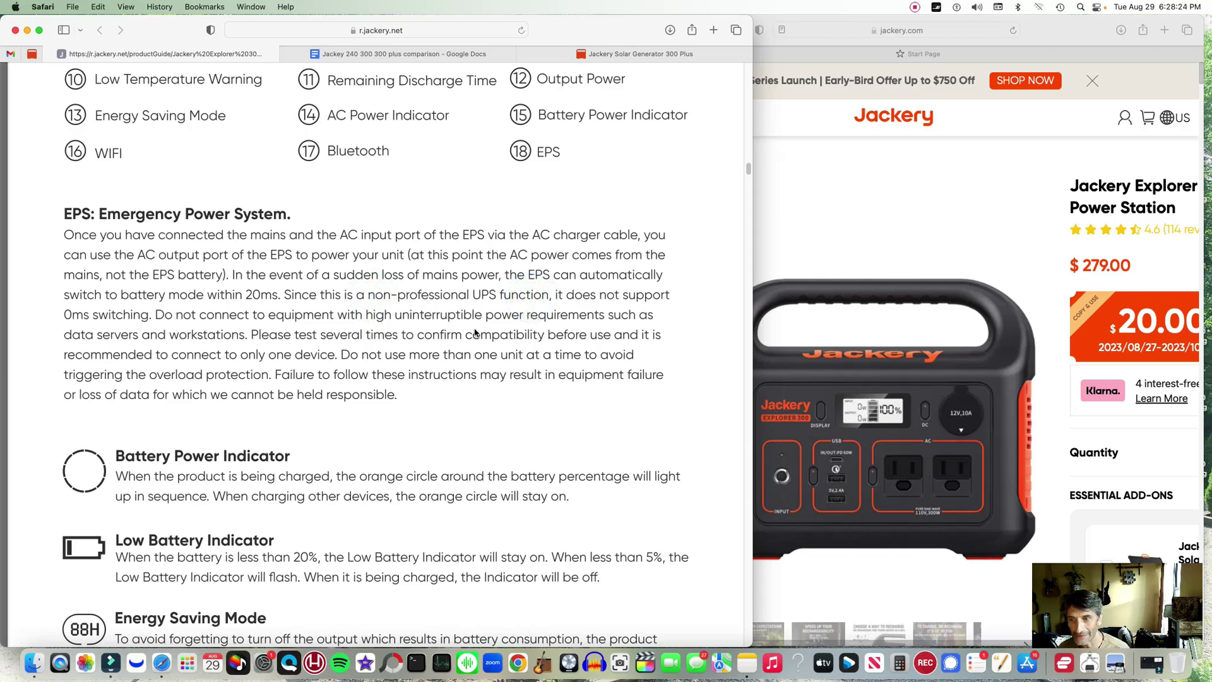
- Continue to the Energy Saving Mode section with its 12-hour auto-off and output table
scroll(474, 333, "down", 4)
scroll(467, 331, "down", 2)
scroll(467, 332, "down", 4)
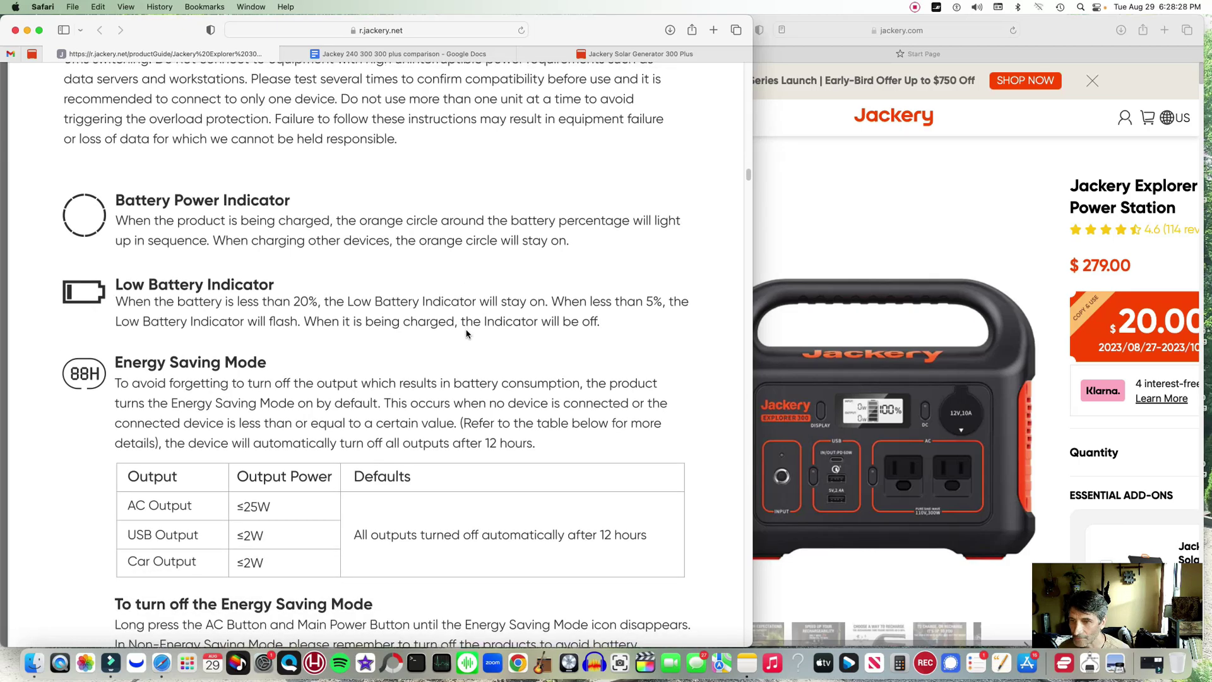
scroll(467, 334, "down", 4)
scroll(467, 333, "down", 3)
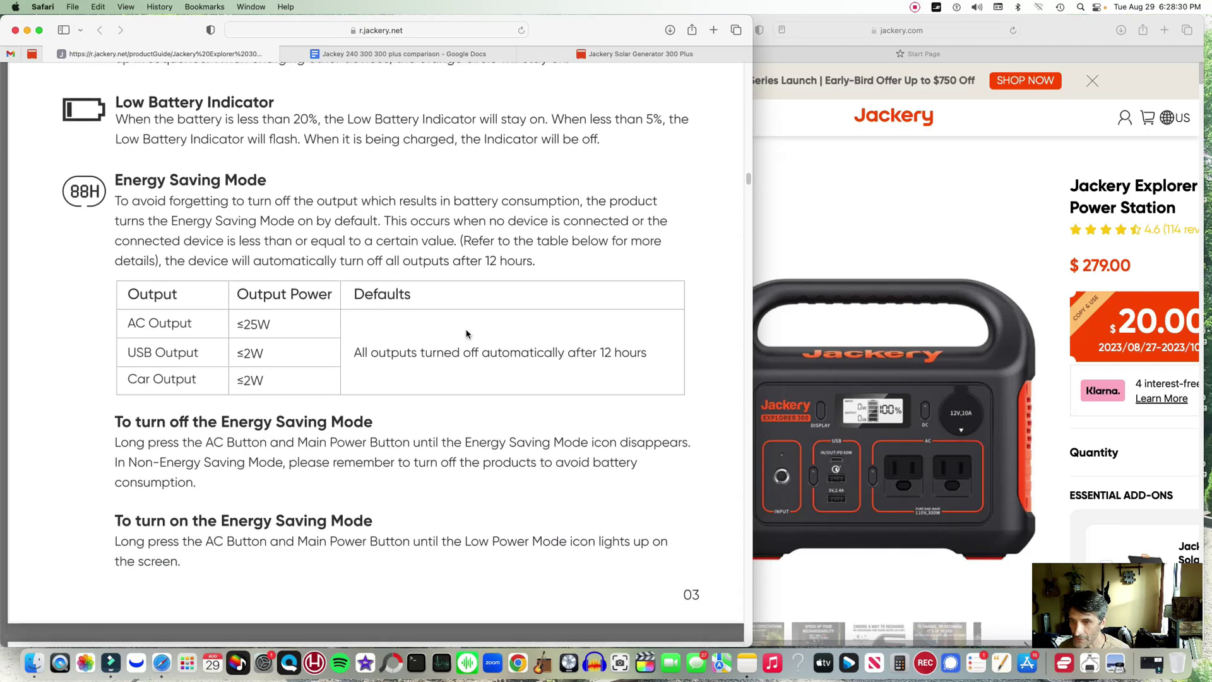
scroll(467, 334, "down", 2)
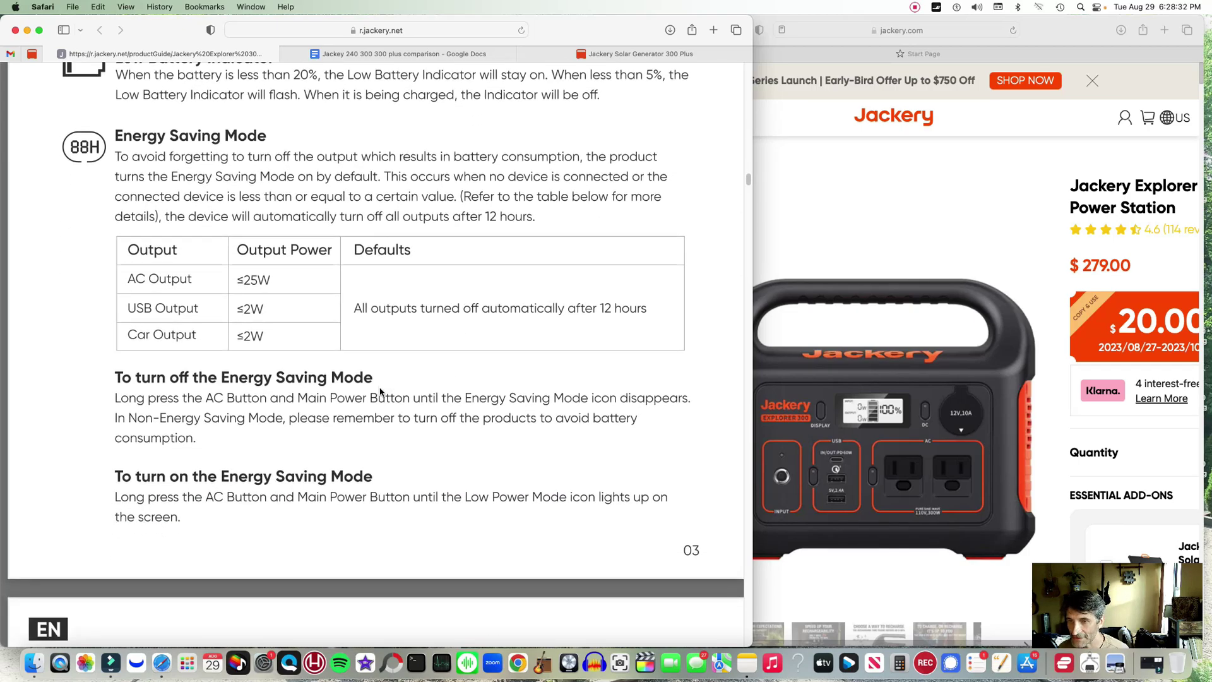
scroll(381, 391, "down", 10)
scroll(382, 390, "down", 6)
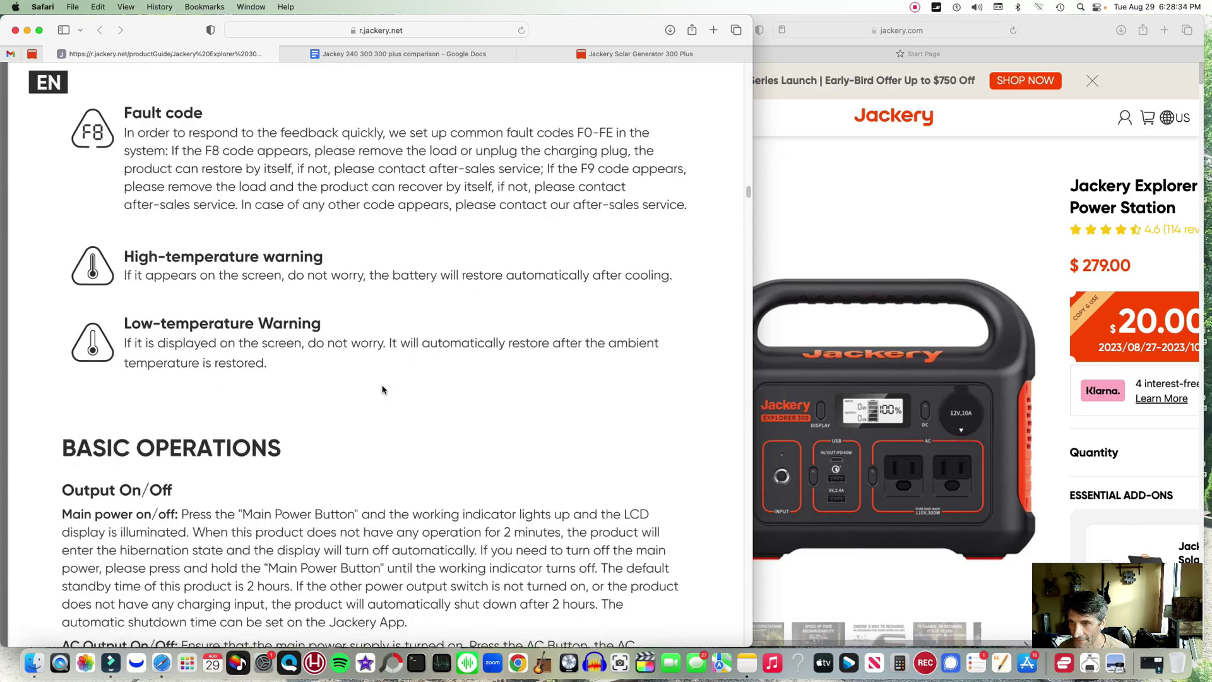
scroll(385, 390, "down", 2)
scroll(404, 386, "down", 7)
scroll(402, 392, "down", 10)
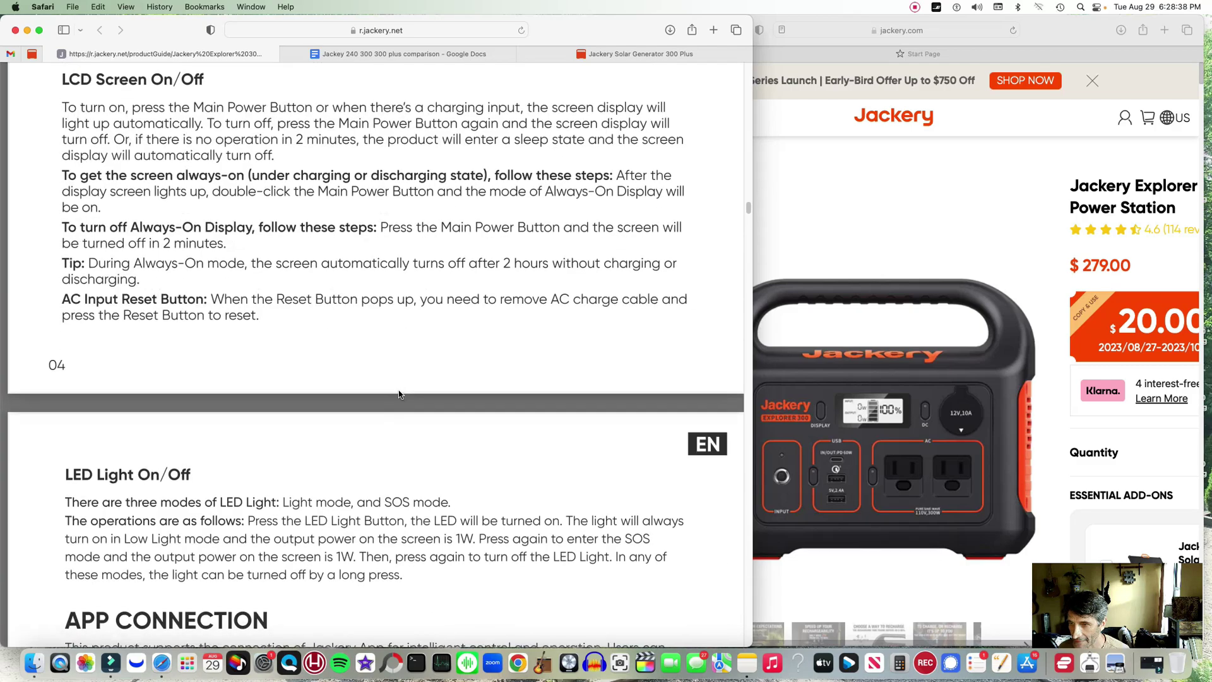
scroll(402, 394, "down", 11)
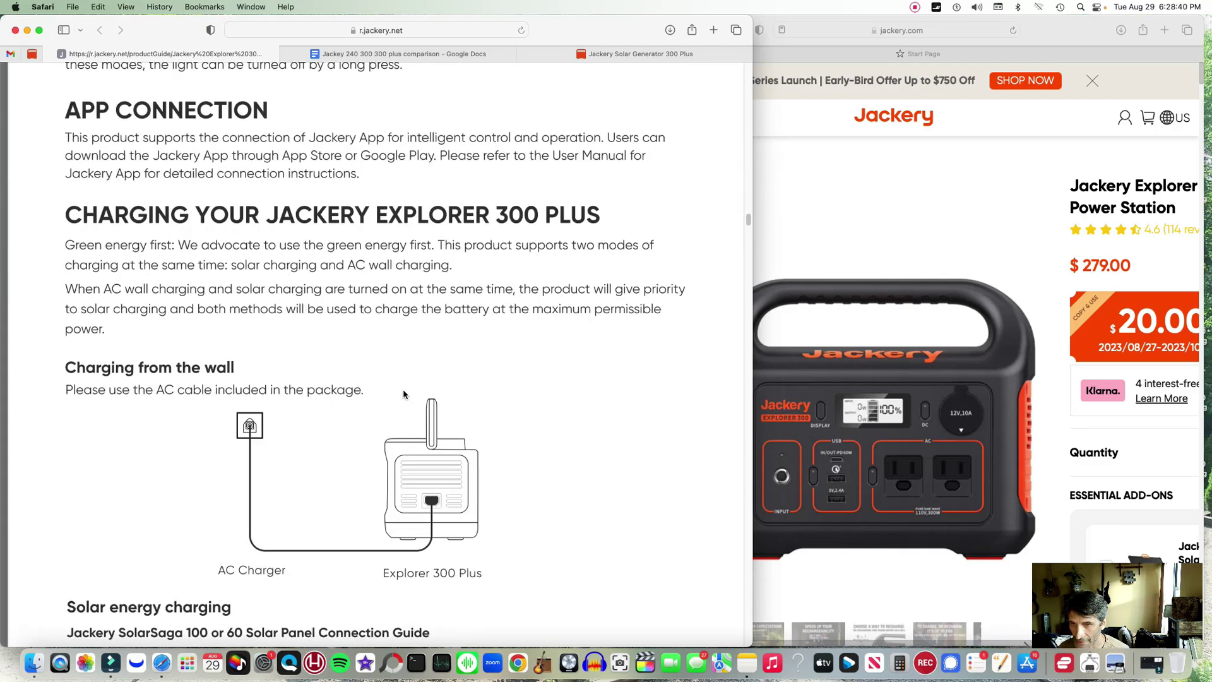
scroll(442, 409, "down", 6)
scroll(446, 407, "up", 1)
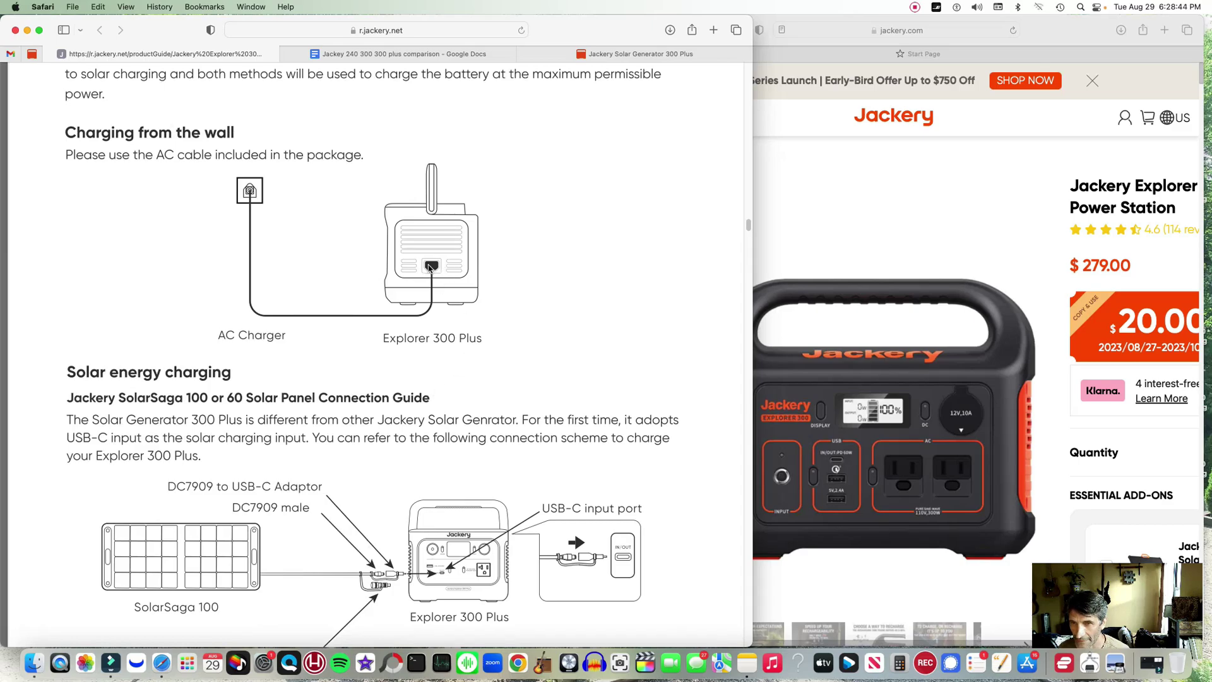
scroll(521, 368, "down", 5)
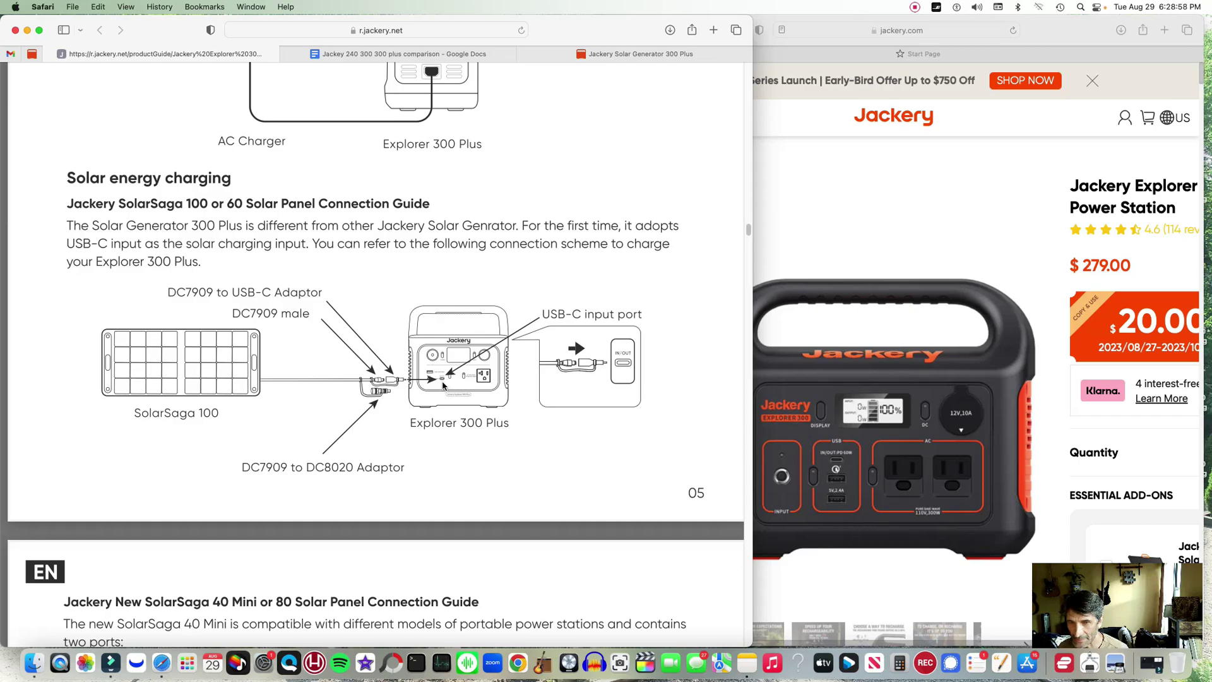
scroll(444, 385, "down", 10)
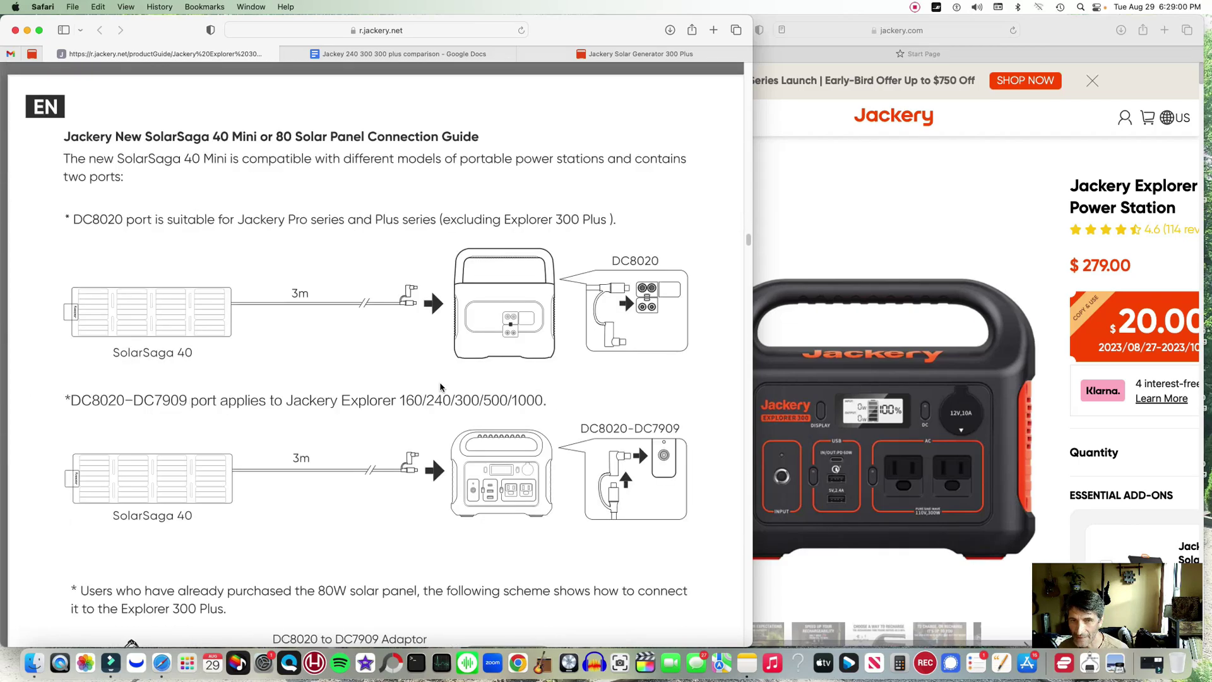
scroll(441, 387, "down", 4)
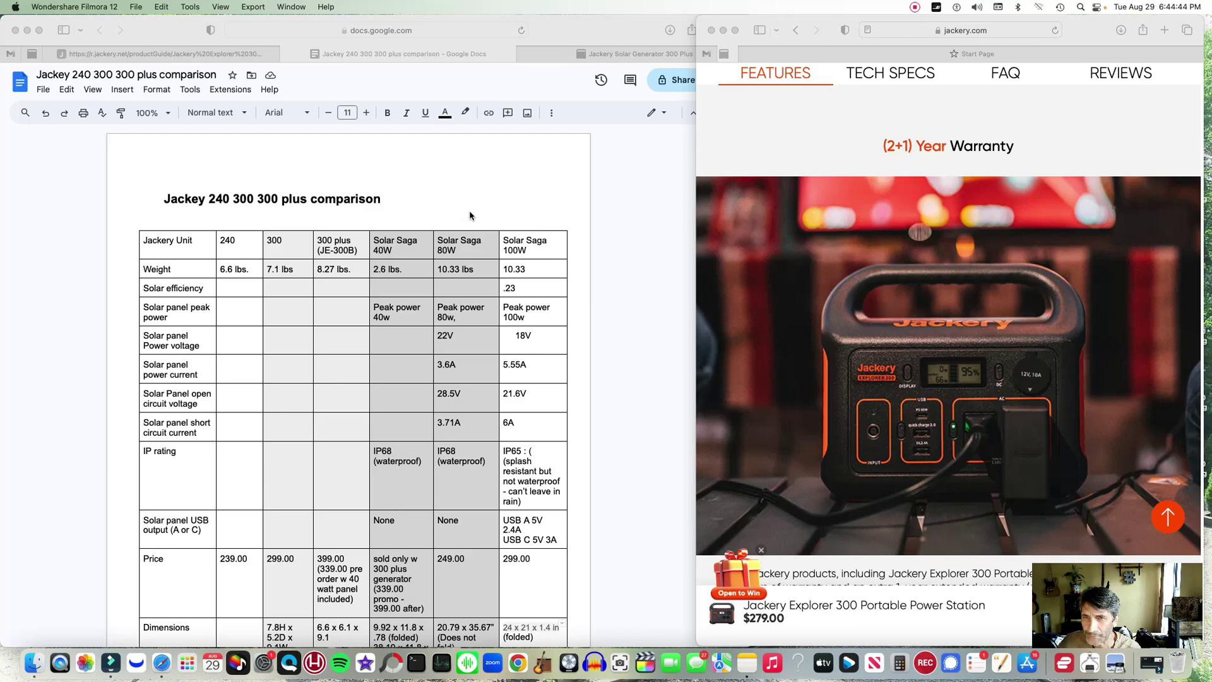
left_click(468, 251)
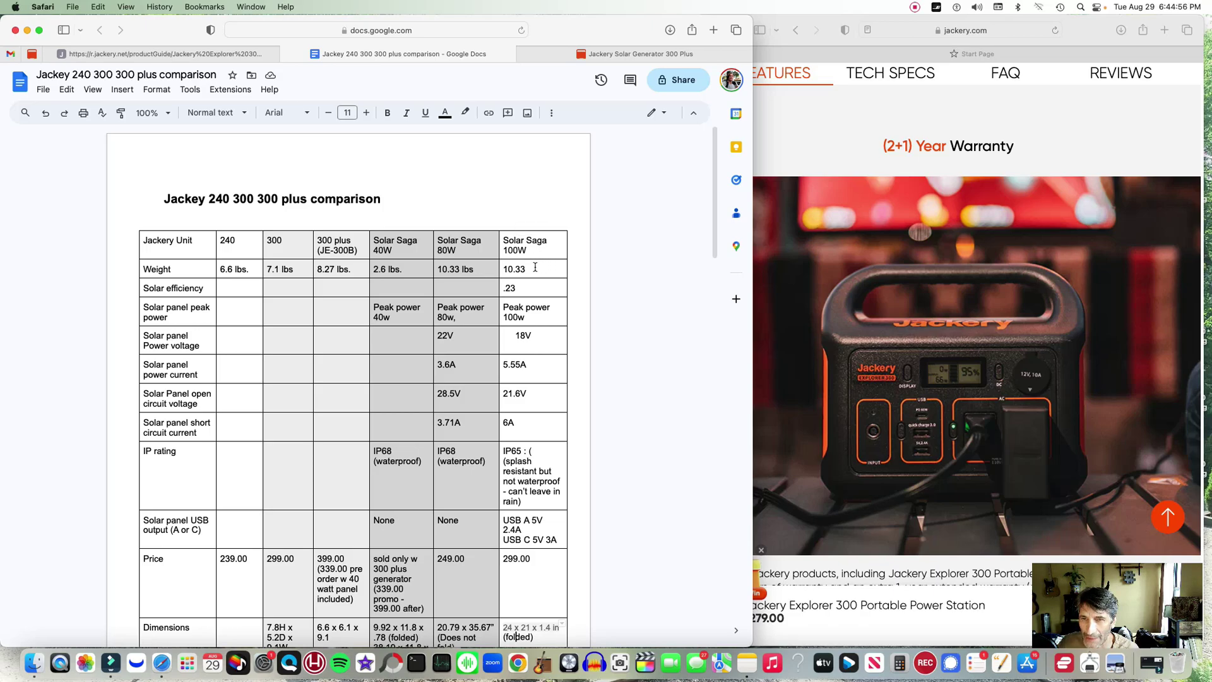
left_click(409, 252)
left_click(409, 252)
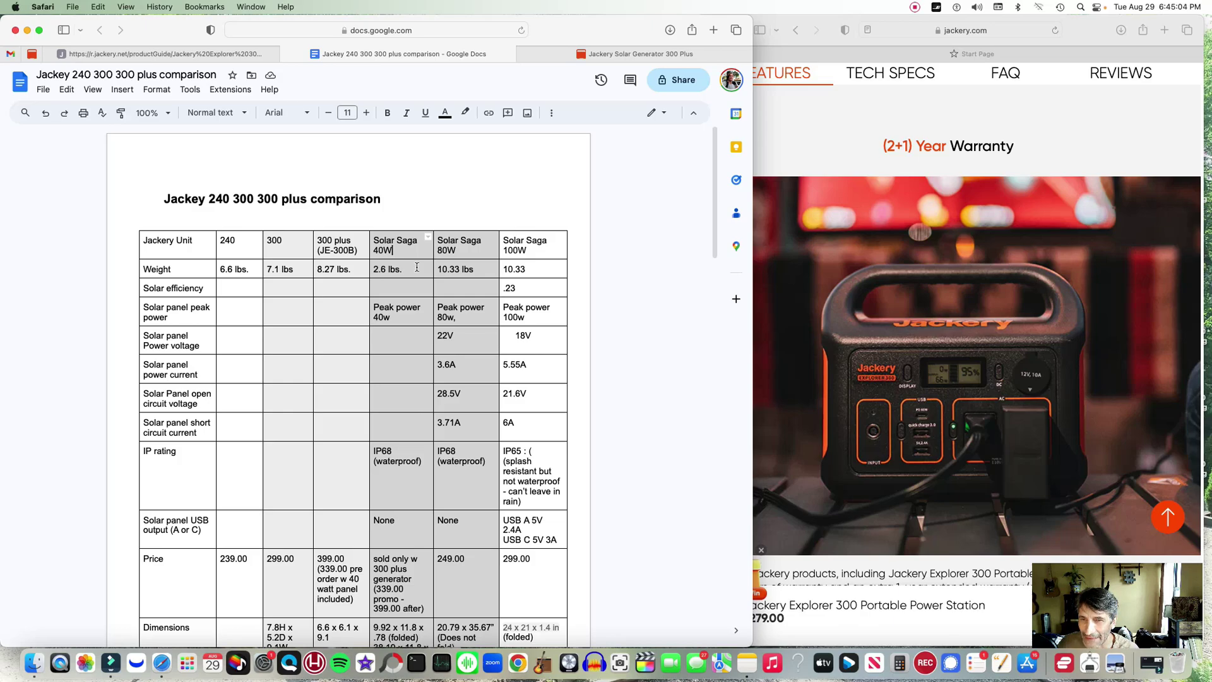
scroll(417, 267, "down", 2)
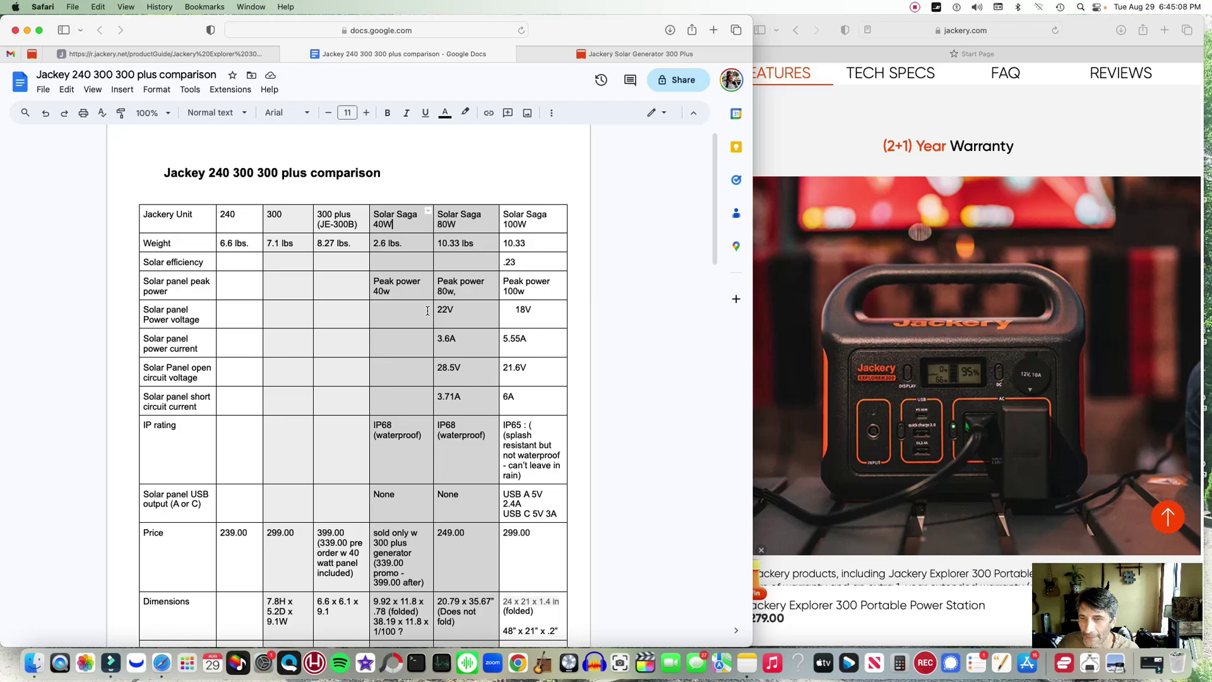
scroll(428, 310, "down", 3)
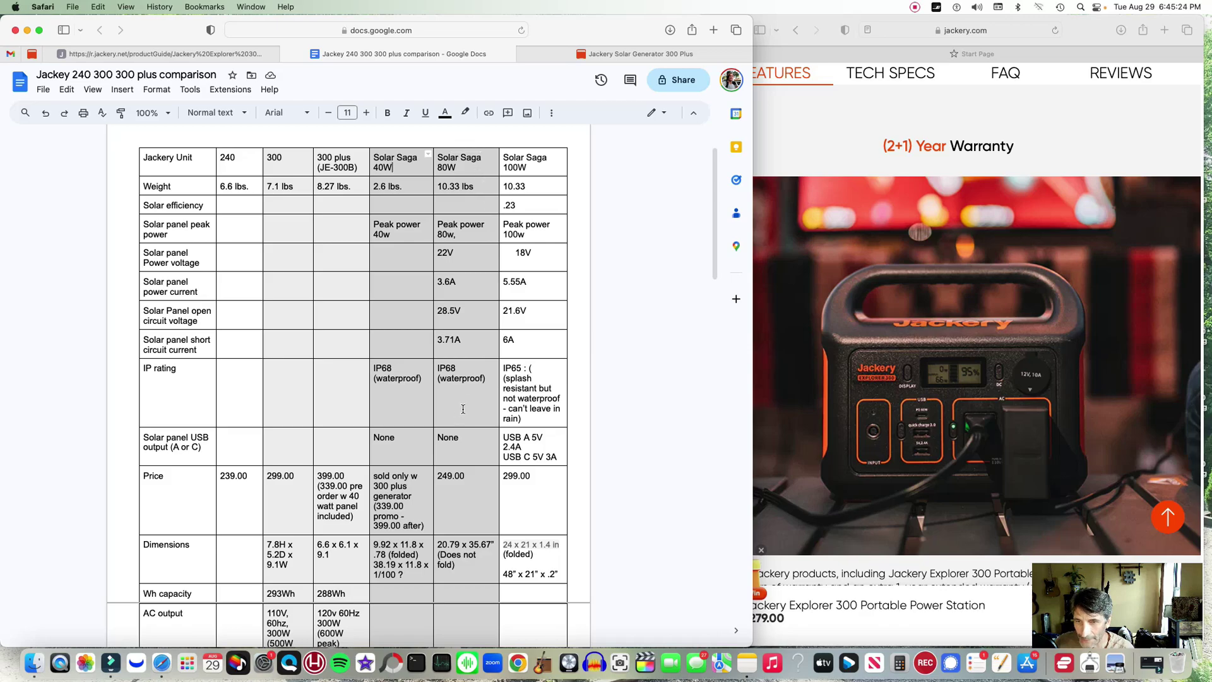
- Look over the comparison table, then return to the $399.99 Explorer 300 Plus + SolarSaga 40W page
scroll(467, 442, "down", 2)
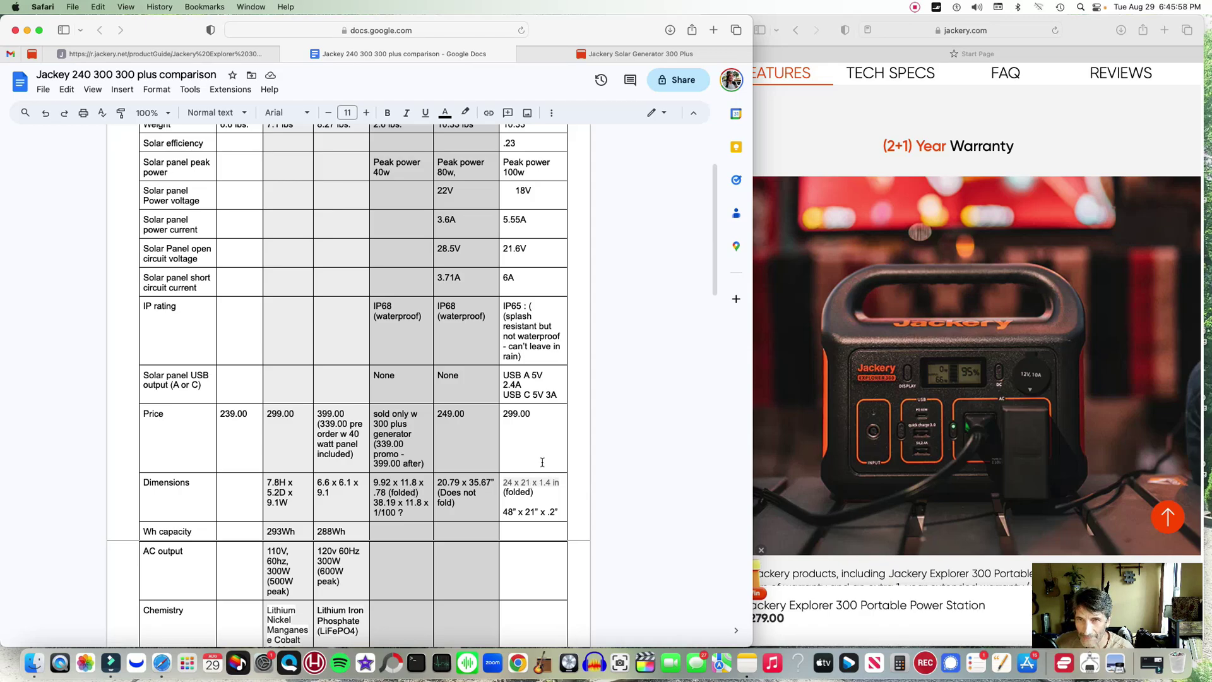
scroll(531, 480, "up", 3)
scroll(532, 449, "down", 3)
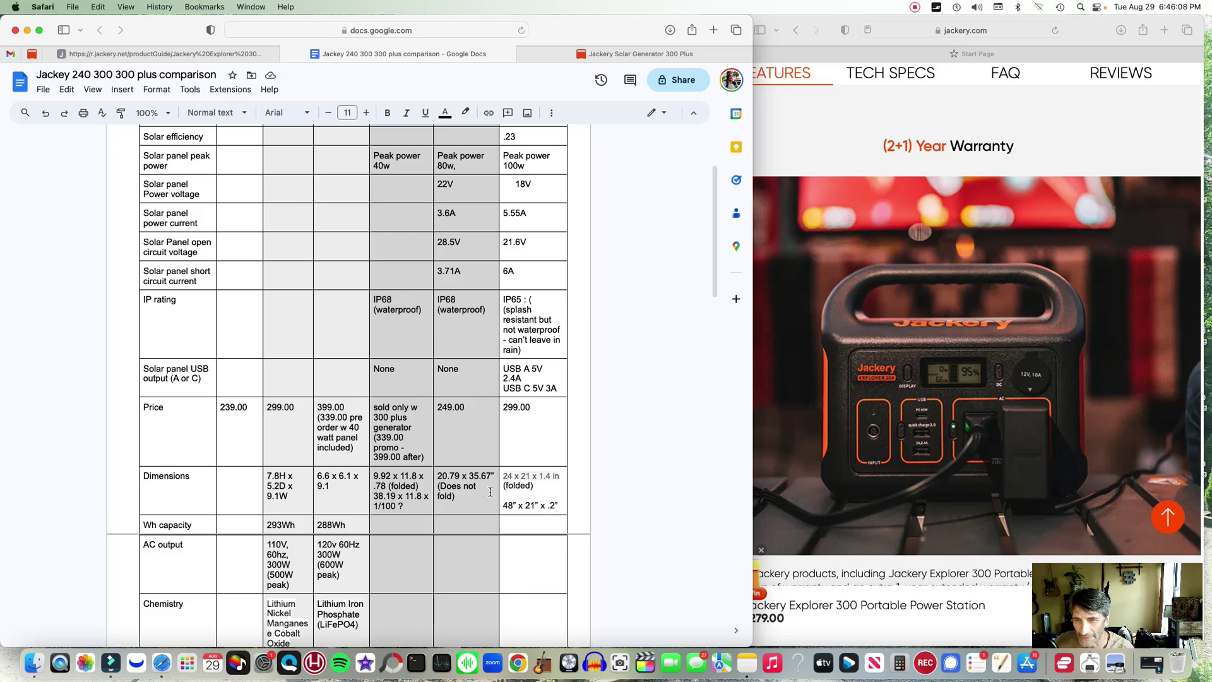
scroll(492, 462, "up", 2)
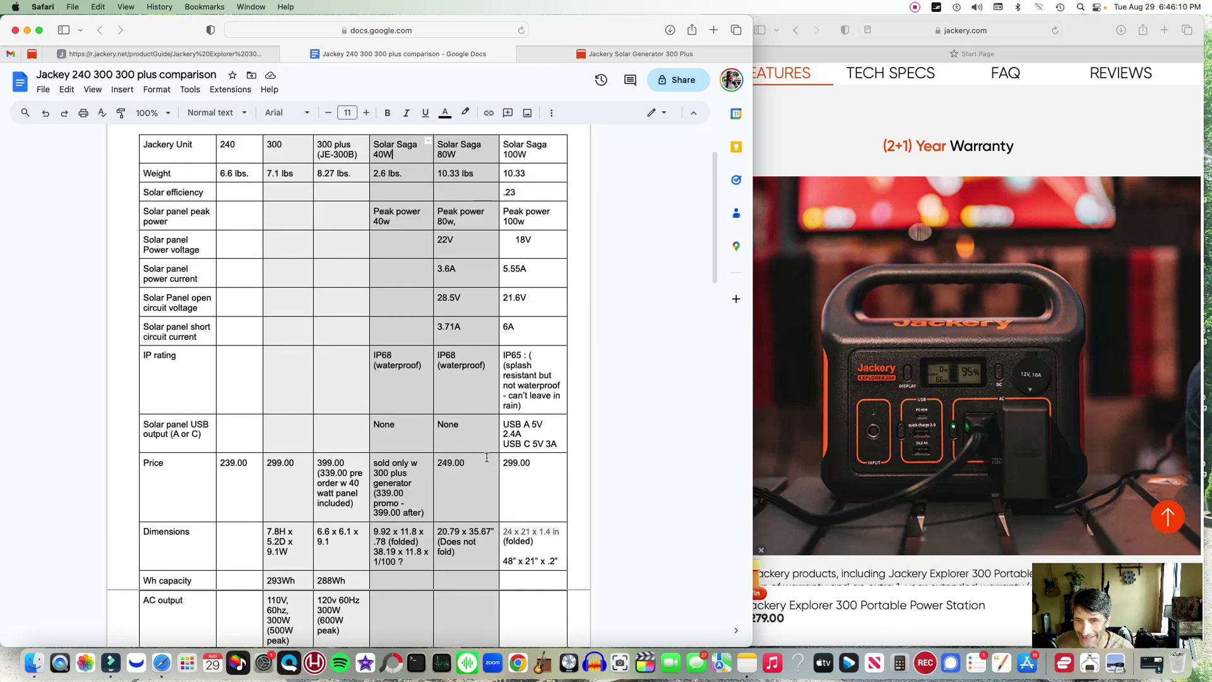
scroll(537, 505, "down", 1)
scroll(539, 459, "up", 1)
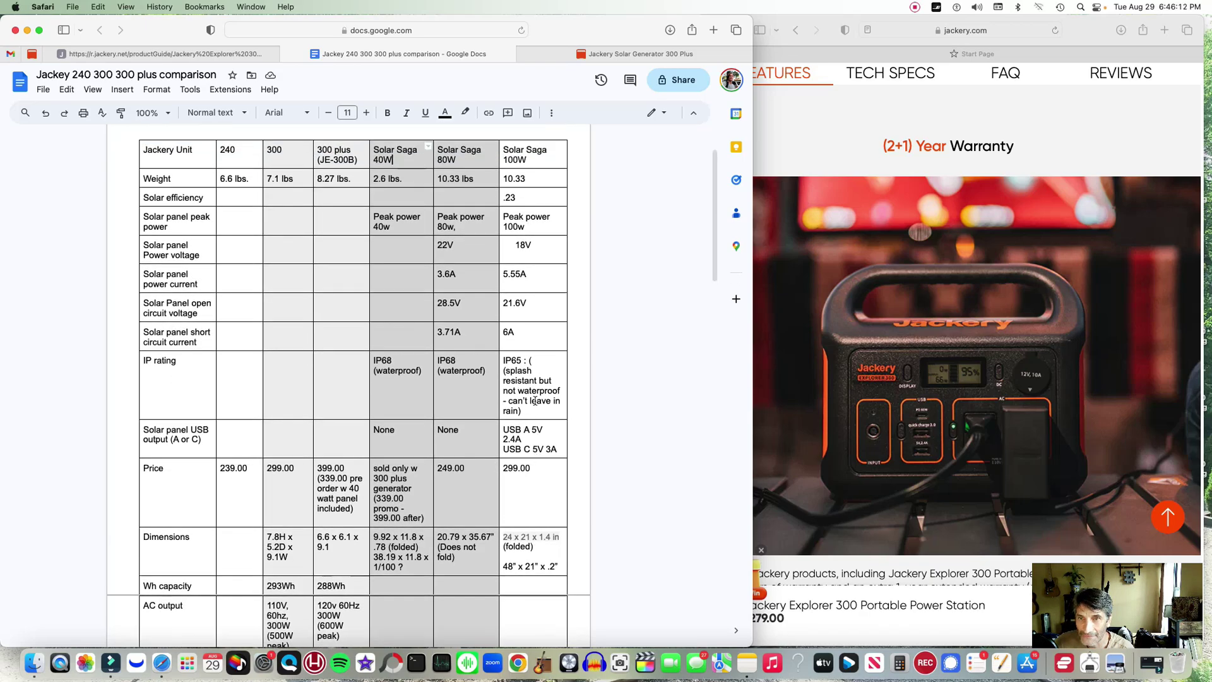
scroll(535, 553, "down", 1)
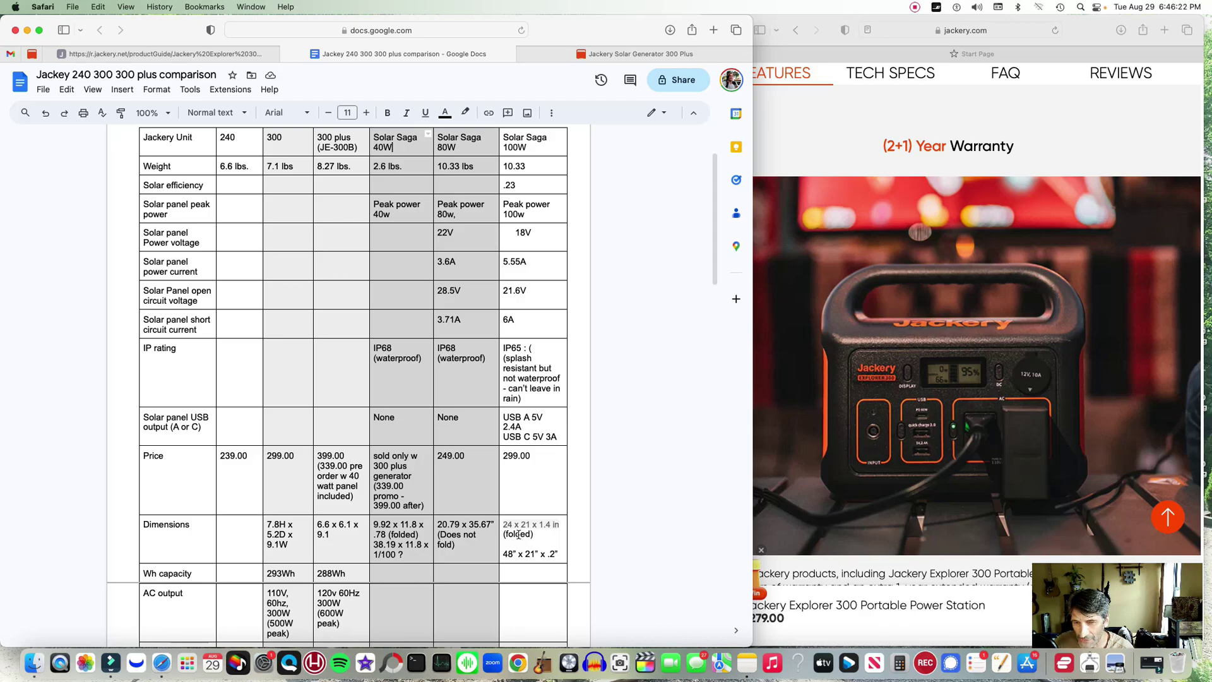
scroll(538, 544, "down", 1)
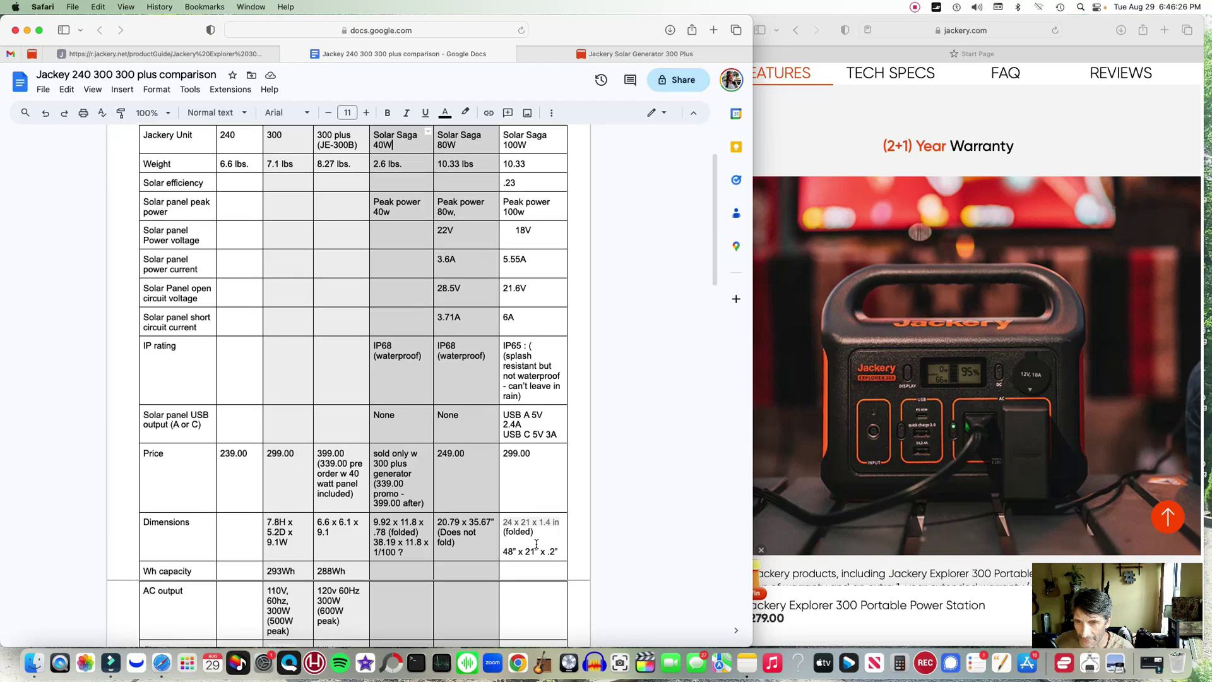
left_click(611, 54)
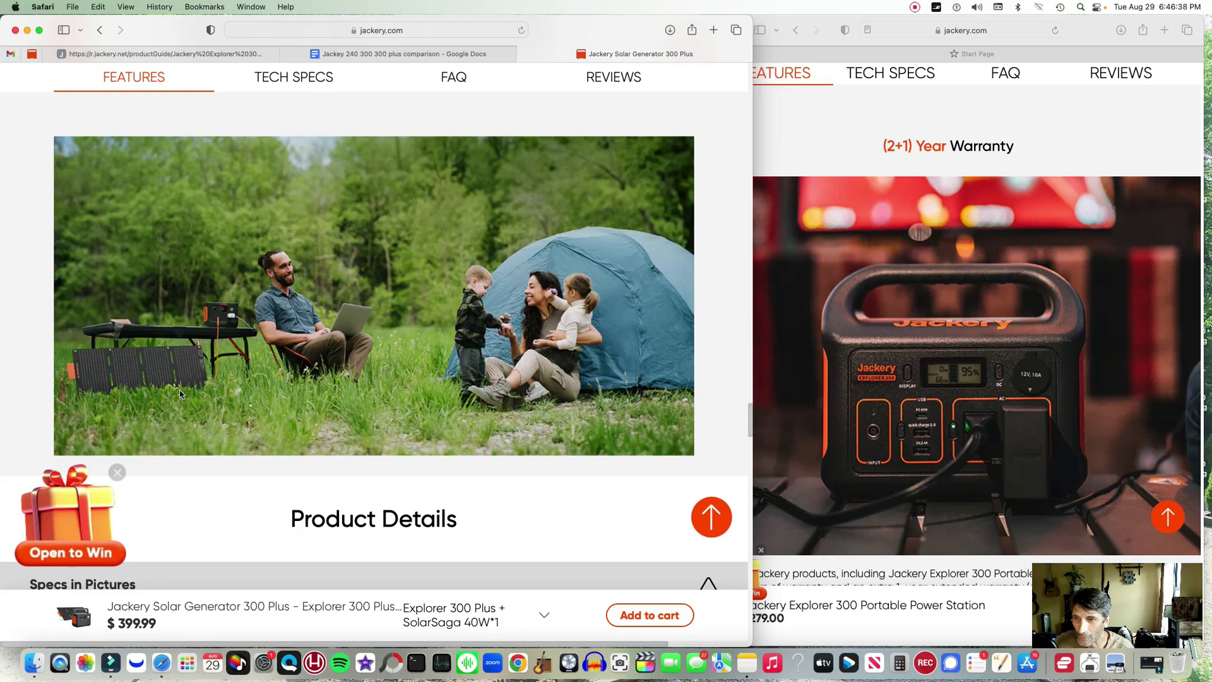
scroll(201, 392, "down", 2)
scroll(203, 395, "up", 10)
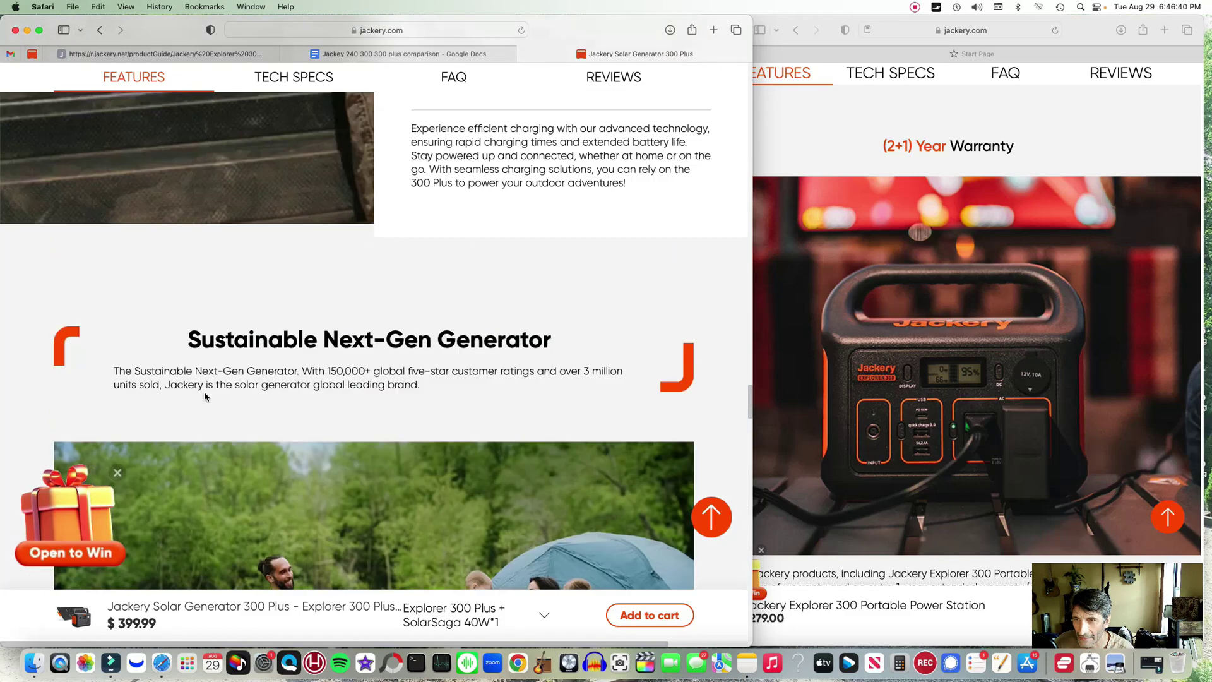
scroll(201, 396, "up", 15)
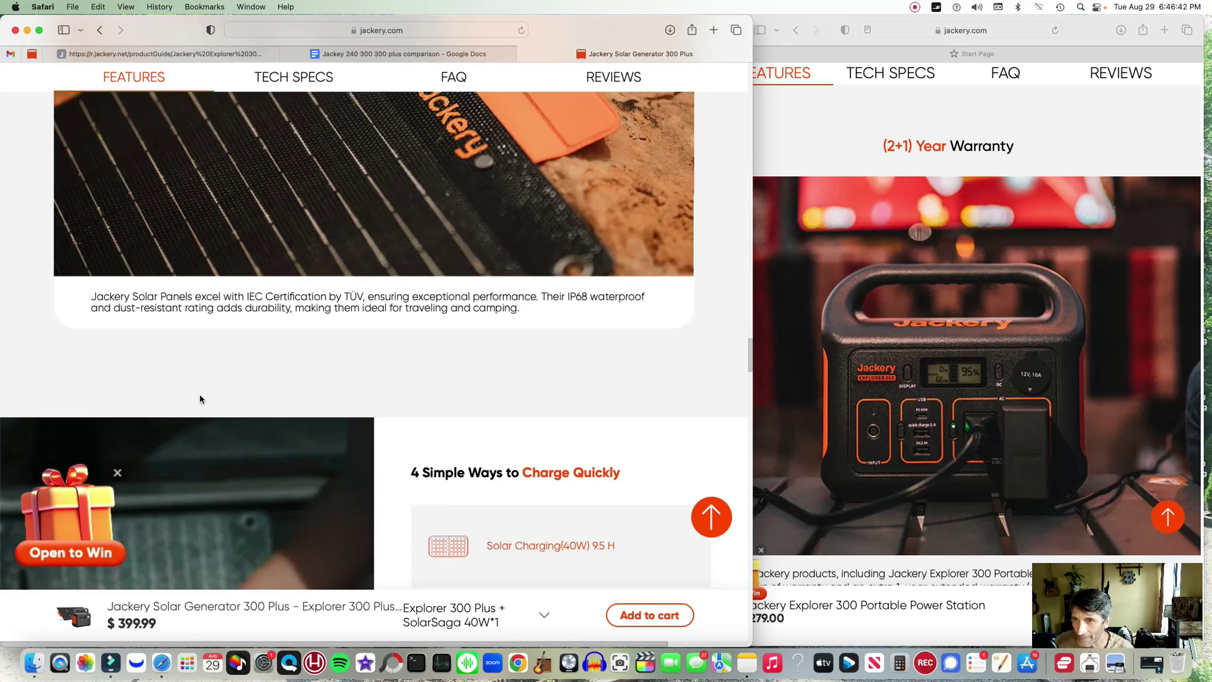
scroll(198, 401, "up", 15)
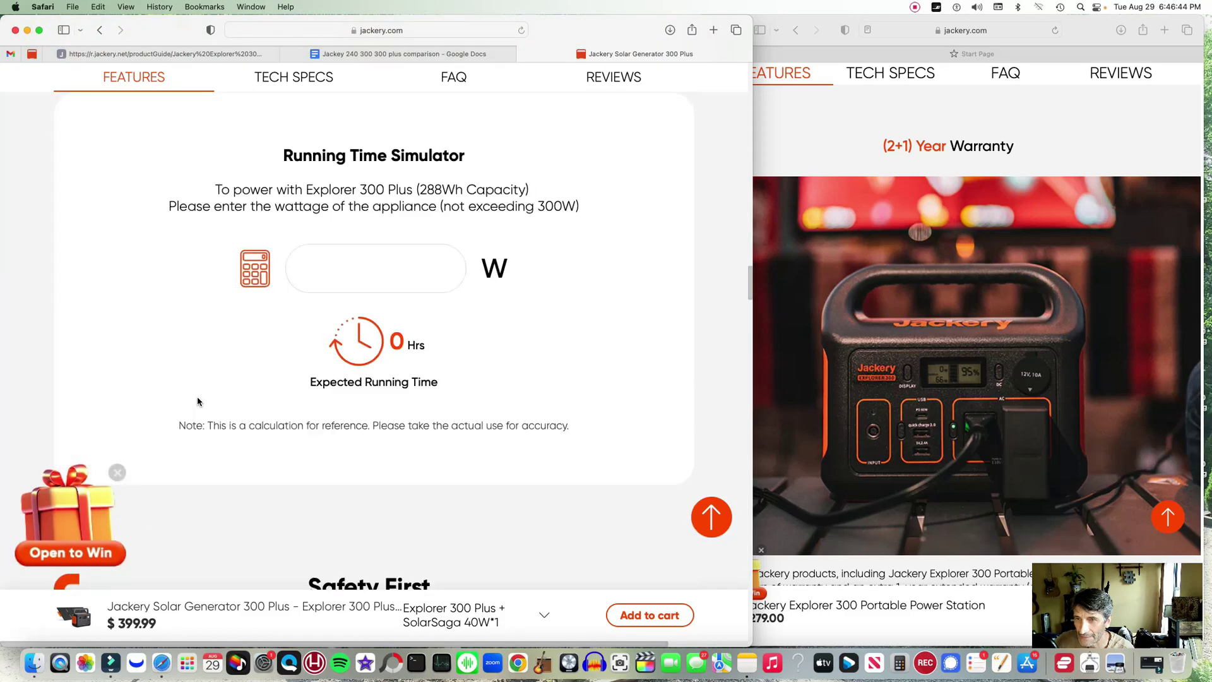
scroll(198, 401, "up", 5)
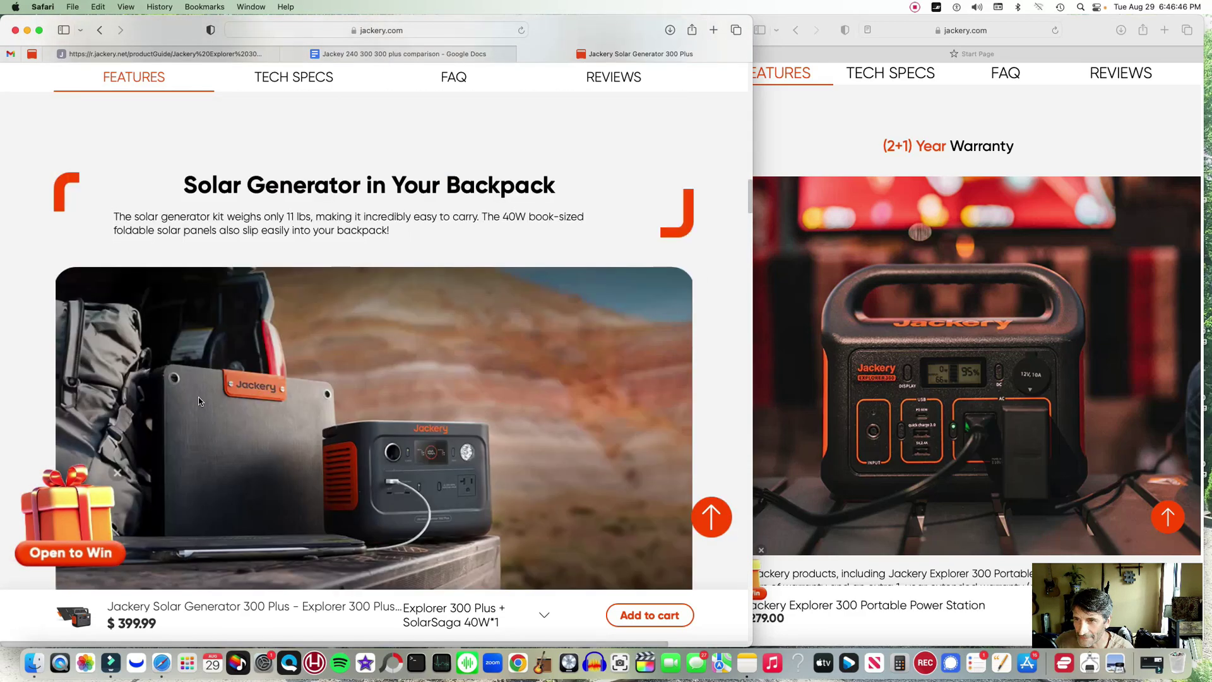
scroll(252, 423, "down", 3)
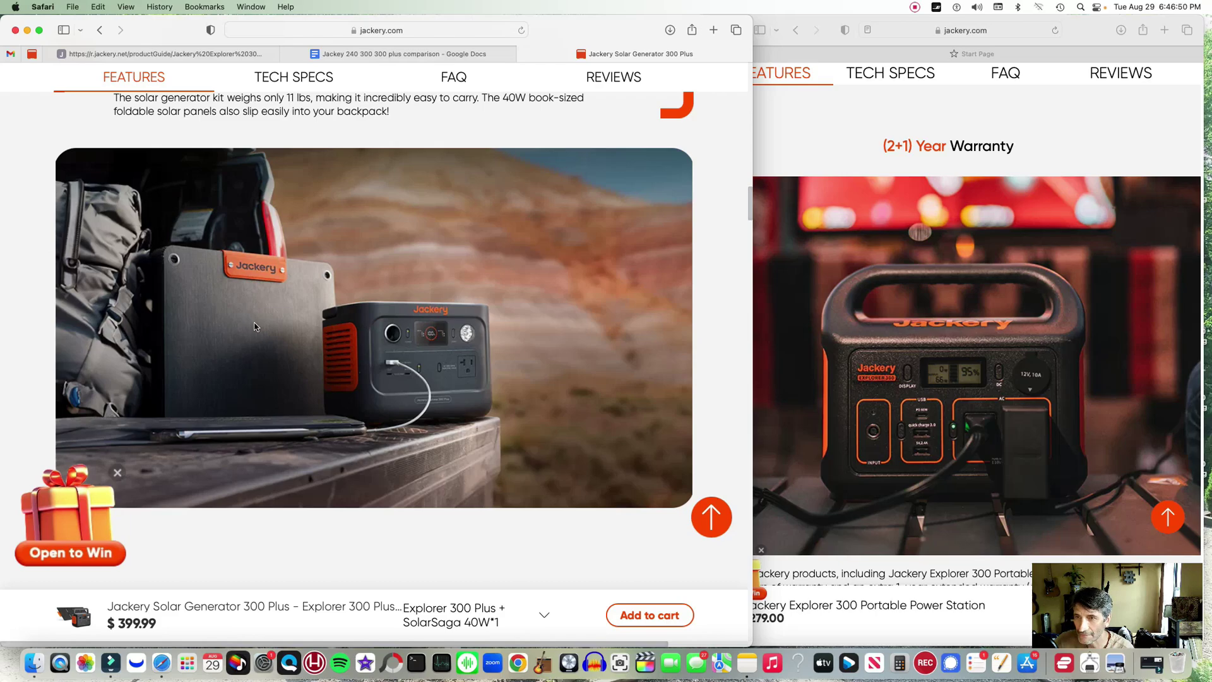
scroll(256, 300, "up", 10)
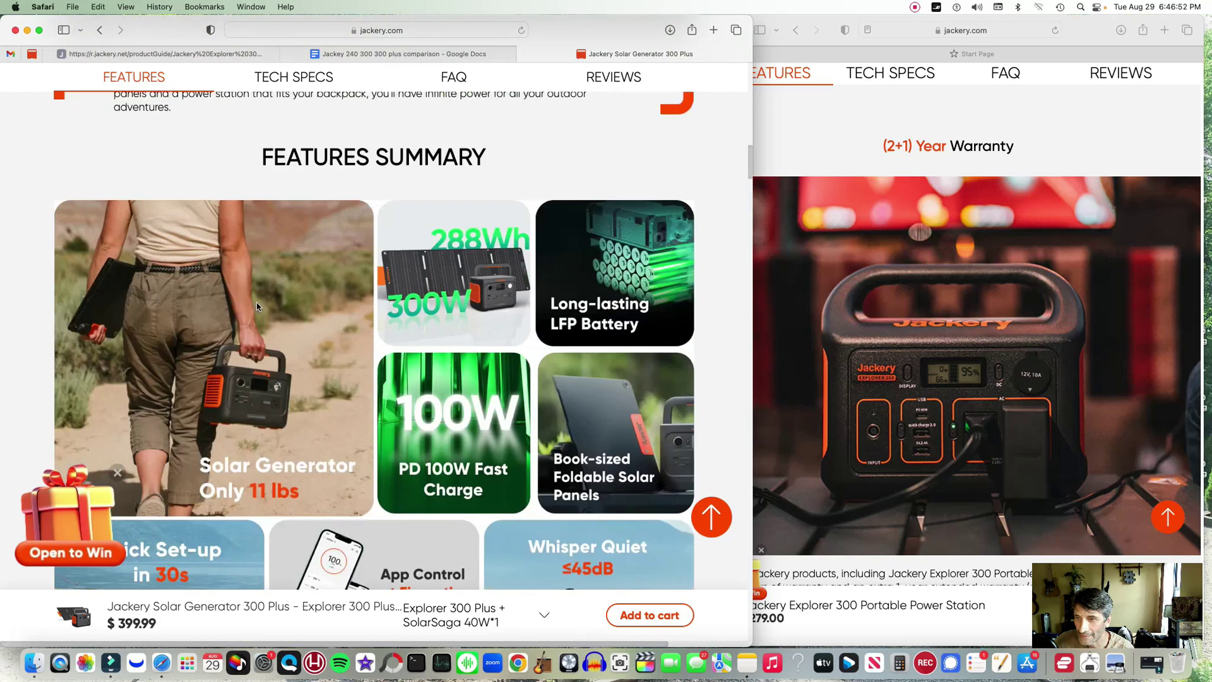
scroll(226, 386, "down", 3)
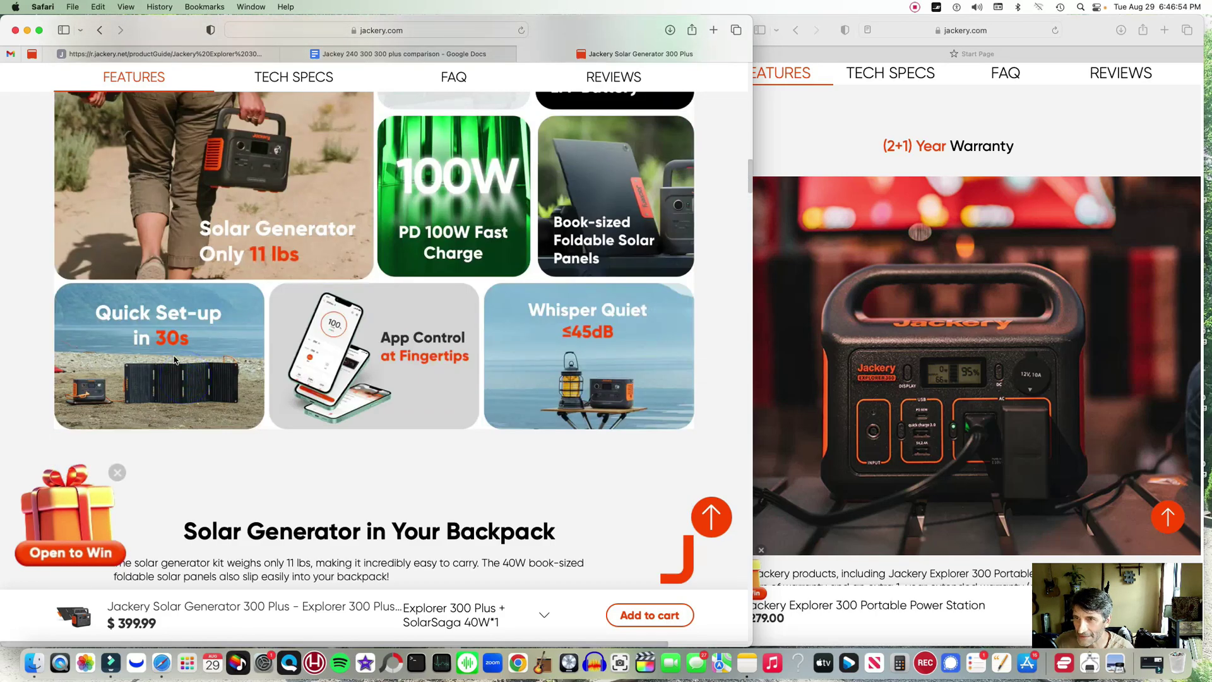
scroll(175, 358, "up", 5)
scroll(117, 278, "up", 4)
scroll(117, 272, "down", 5)
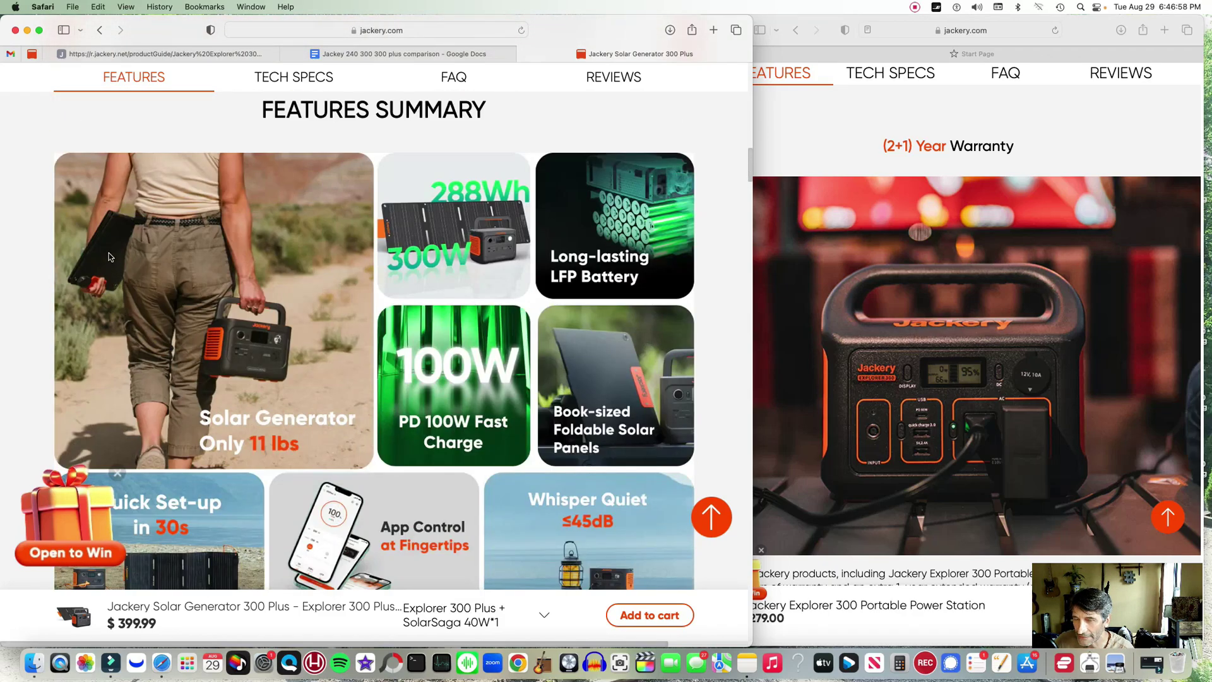
scroll(247, 320, "up", 6)
scroll(248, 320, "up", 15)
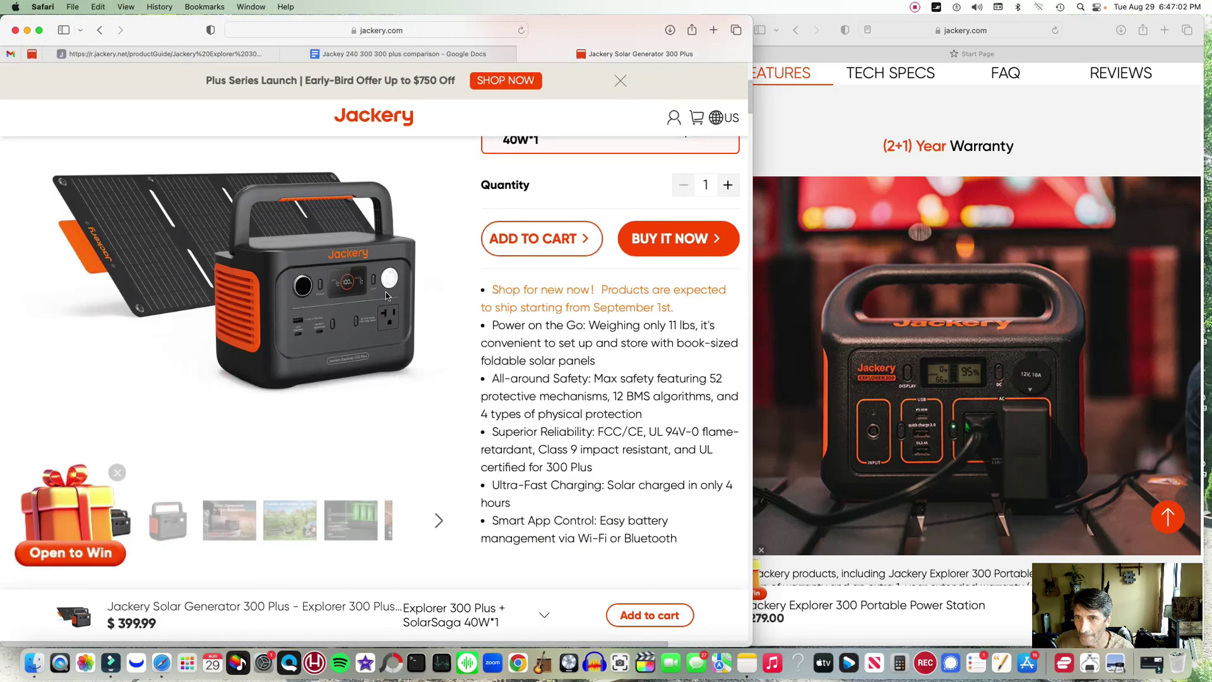
scroll(219, 265, "up", 5)
scroll(207, 264, "up", 3)
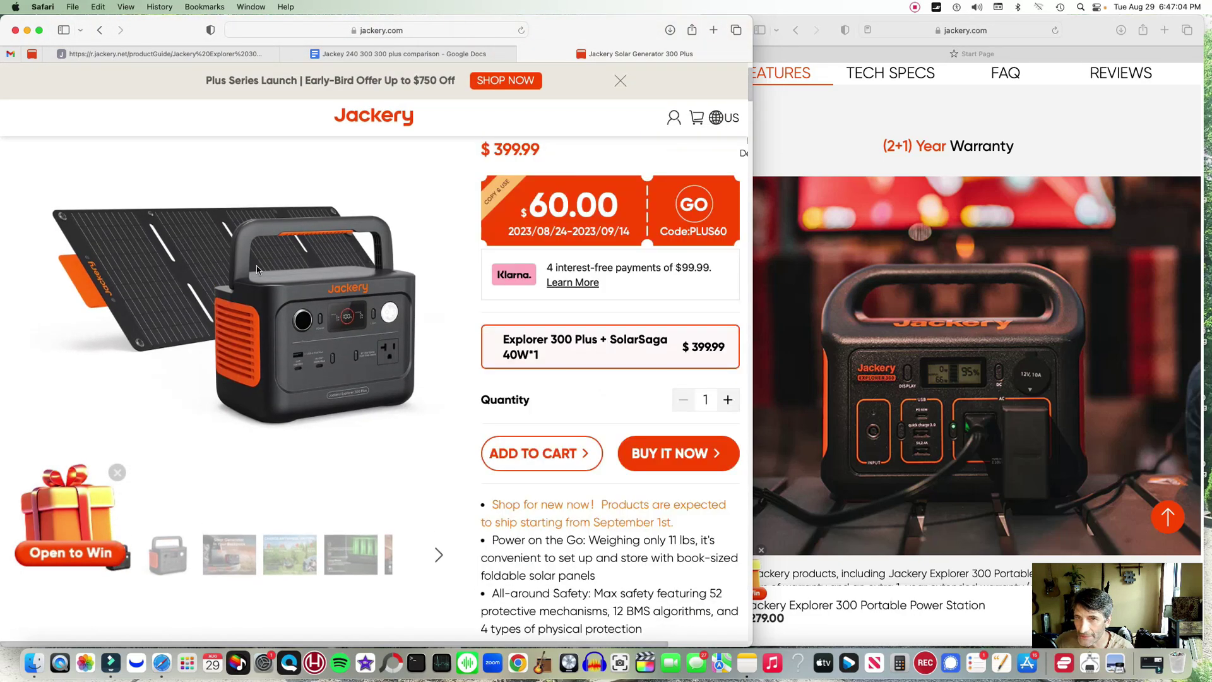